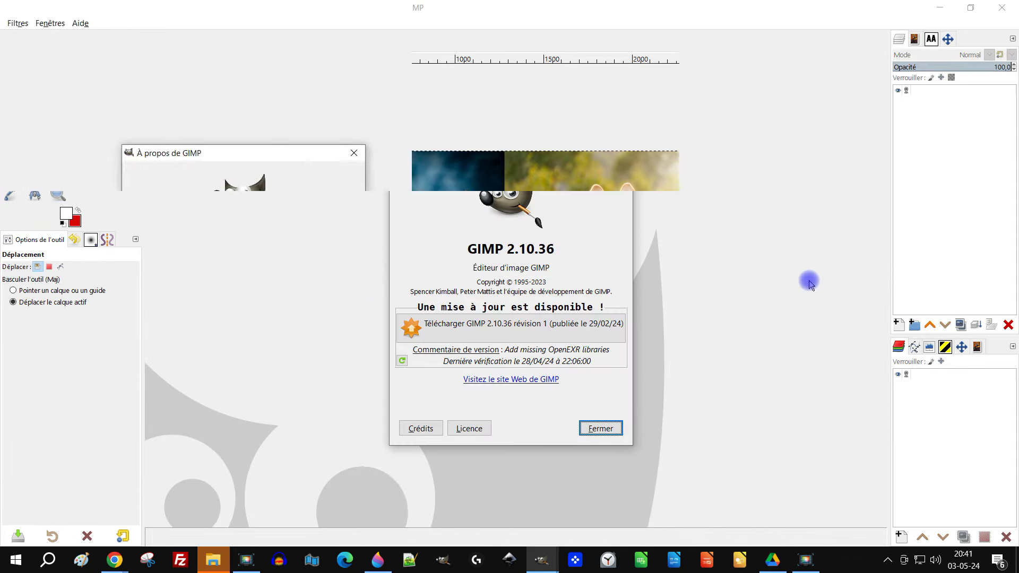
Step: Confirm GIMP version 2.10.36 in the About dialog, then close it
{"action": "left_click_drag", "start_coordinate": [468, 247], "coordinate": [635, 254]}
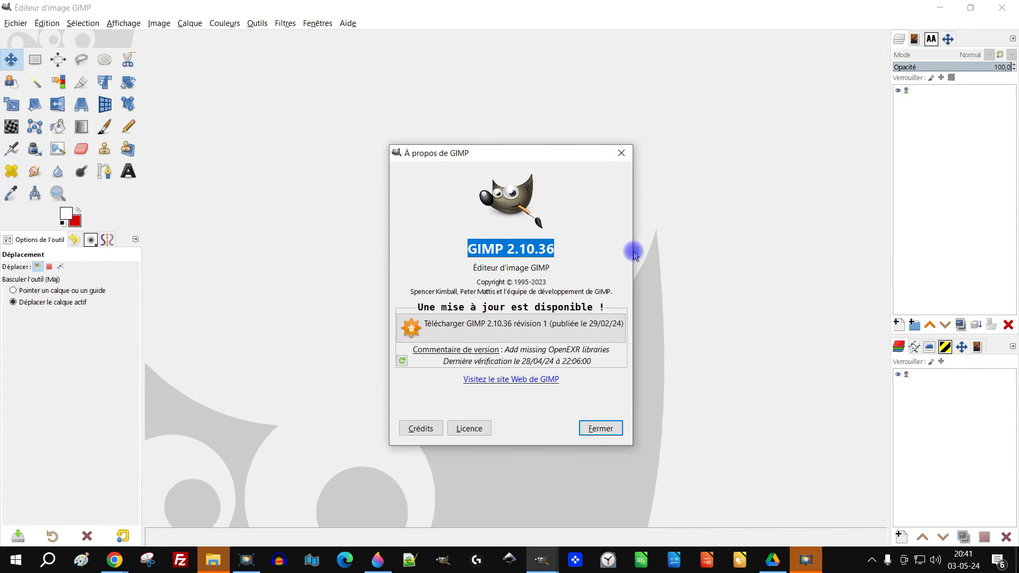
{"action": "left_click", "coordinate": [608, 432]}
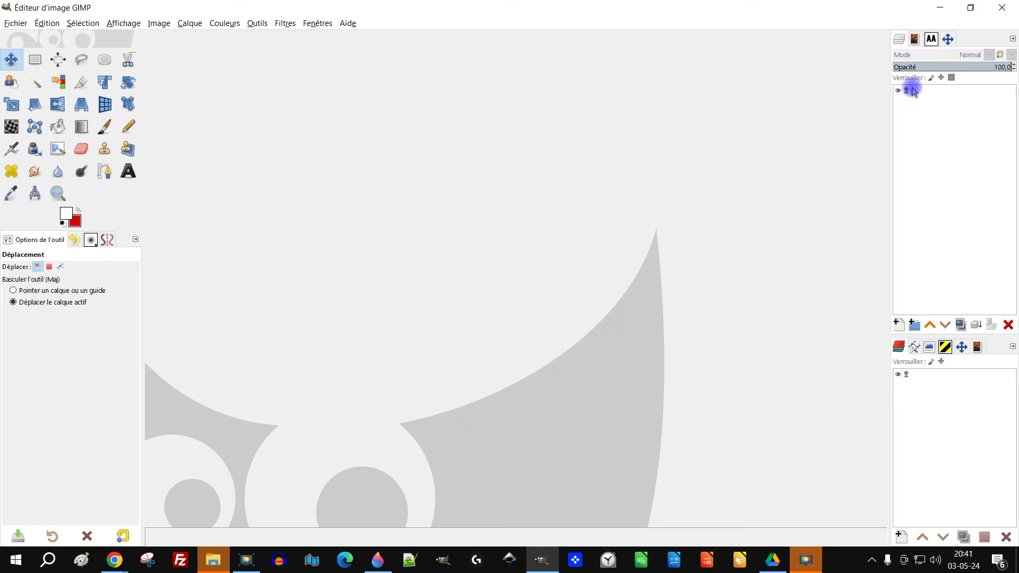
Step: Browse the blue-eyed cat, corgi and black-and-white dog photo pages on Pixabay
{"action": "left_click", "coordinate": [940, 6]}
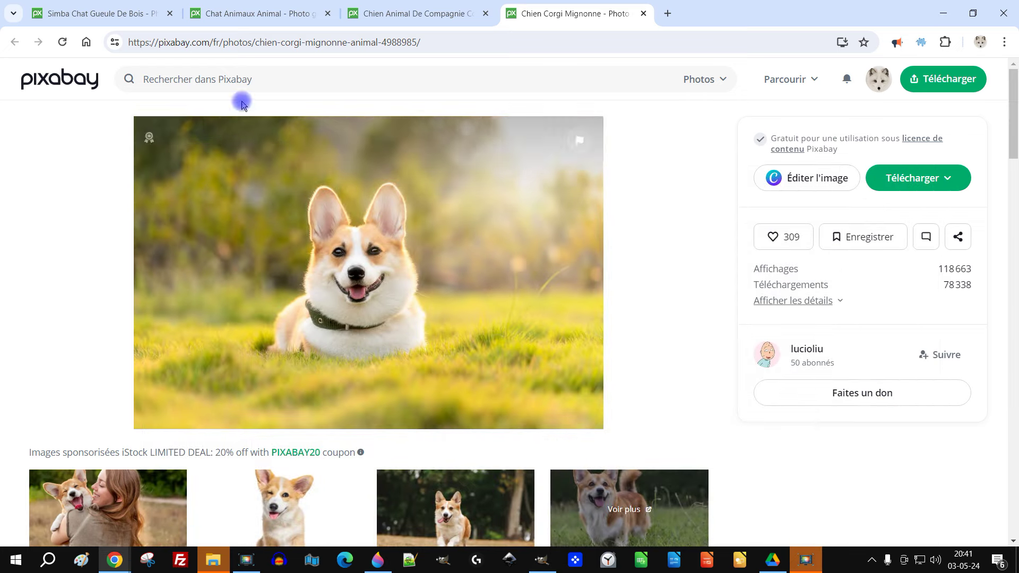
{"action": "left_click", "coordinate": [133, 12]}
{"action": "left_click", "coordinate": [242, 10]}
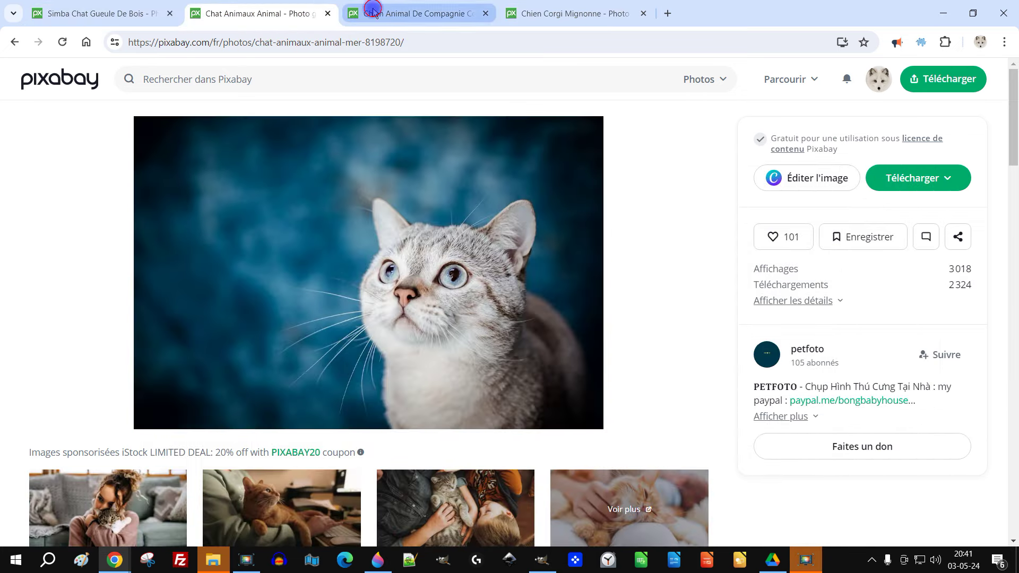
{"action": "left_click", "coordinate": [373, 10]}
{"action": "left_click", "coordinate": [531, 12]}
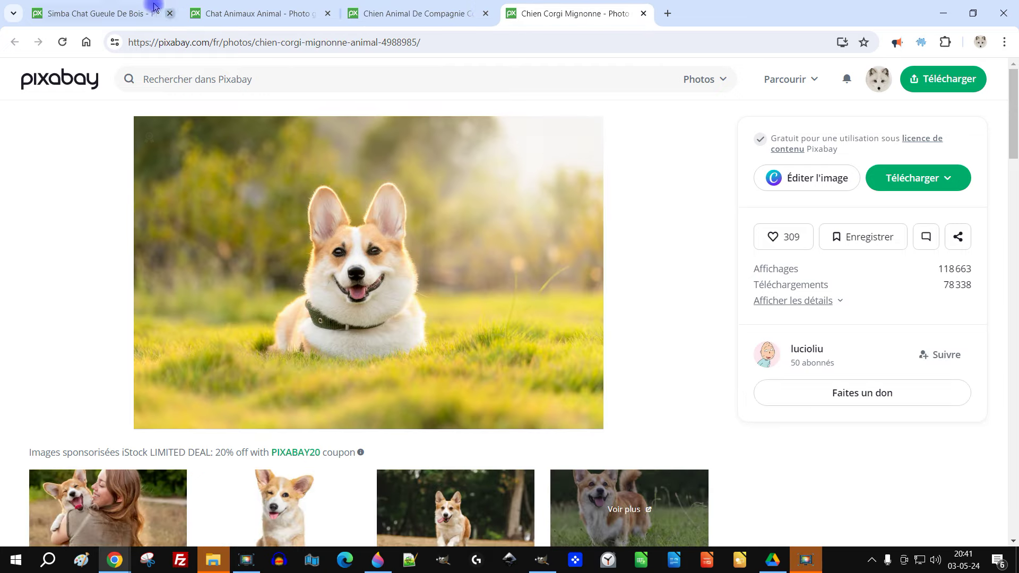
{"action": "left_click", "coordinate": [161, 8]}
{"action": "left_click", "coordinate": [239, 9]}
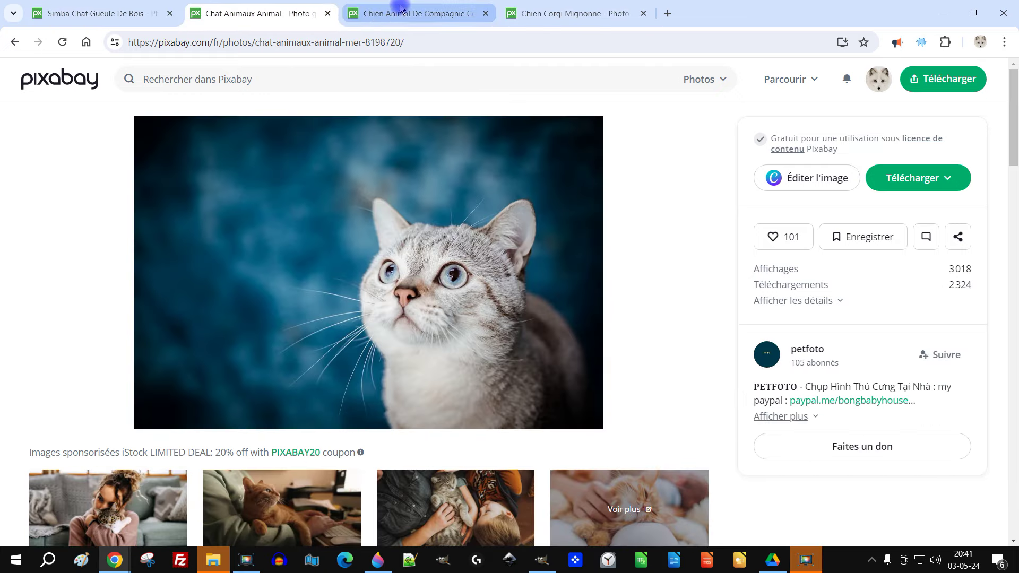
{"action": "left_click", "coordinate": [401, 7]}
{"action": "left_click", "coordinate": [546, 6]}
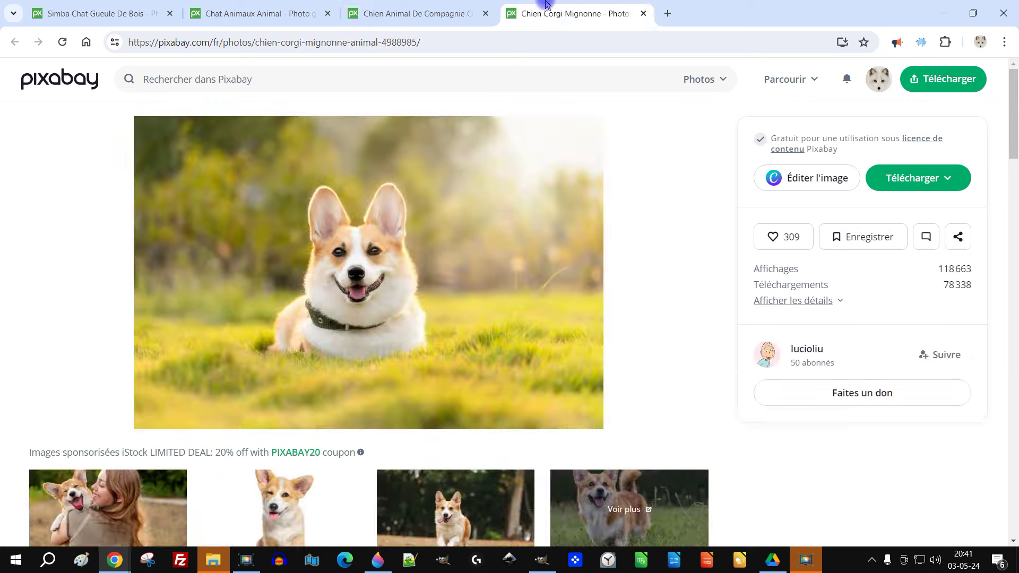
{"action": "left_click", "coordinate": [483, 8]}
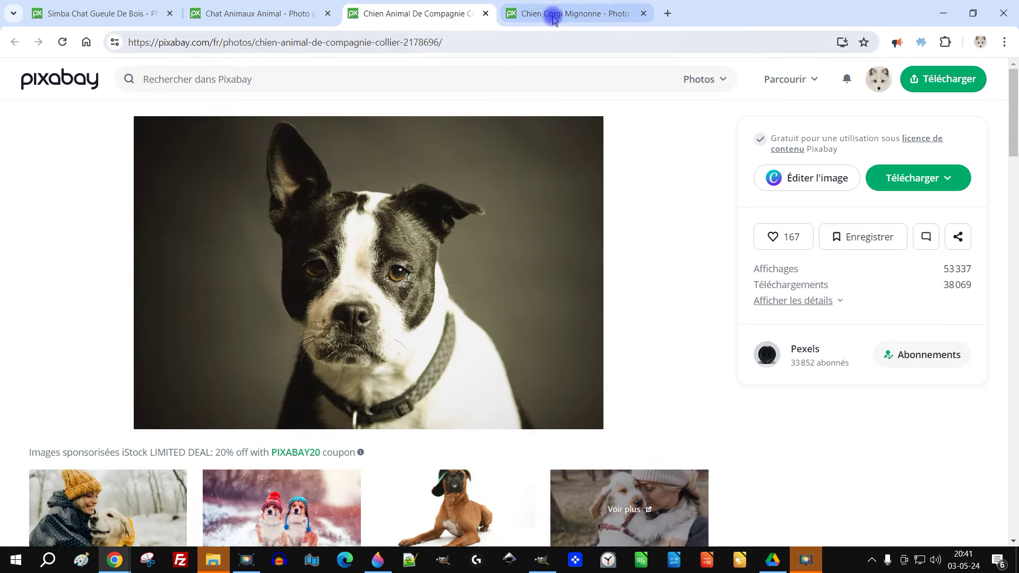
{"action": "left_click", "coordinate": [523, 10]}
Step: Like the corgi photo and copy the image to the clipboard
{"action": "left_click", "coordinate": [776, 235]}
{"action": "right_click", "coordinate": [359, 234]}
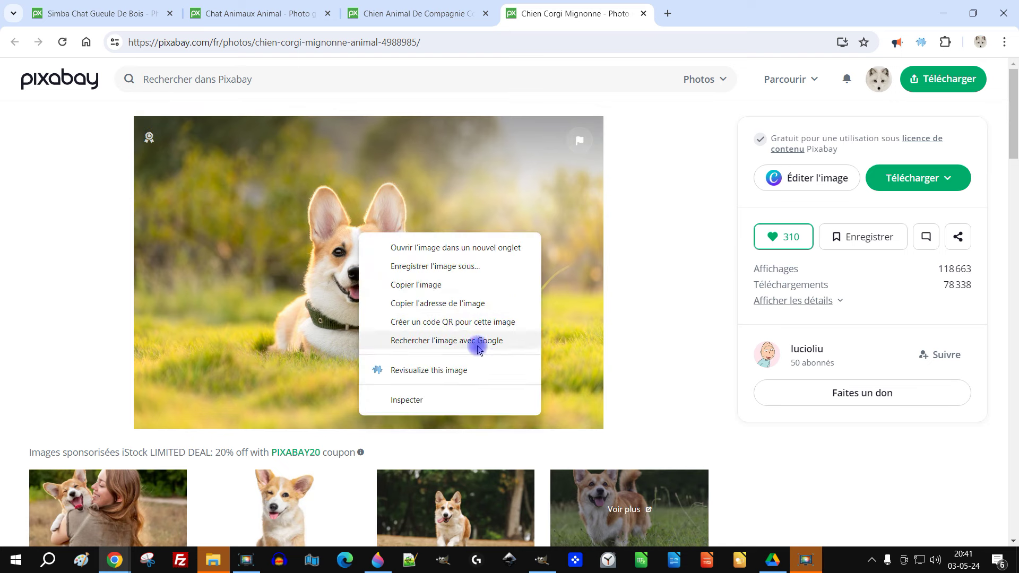
{"action": "left_click", "coordinate": [418, 286]}
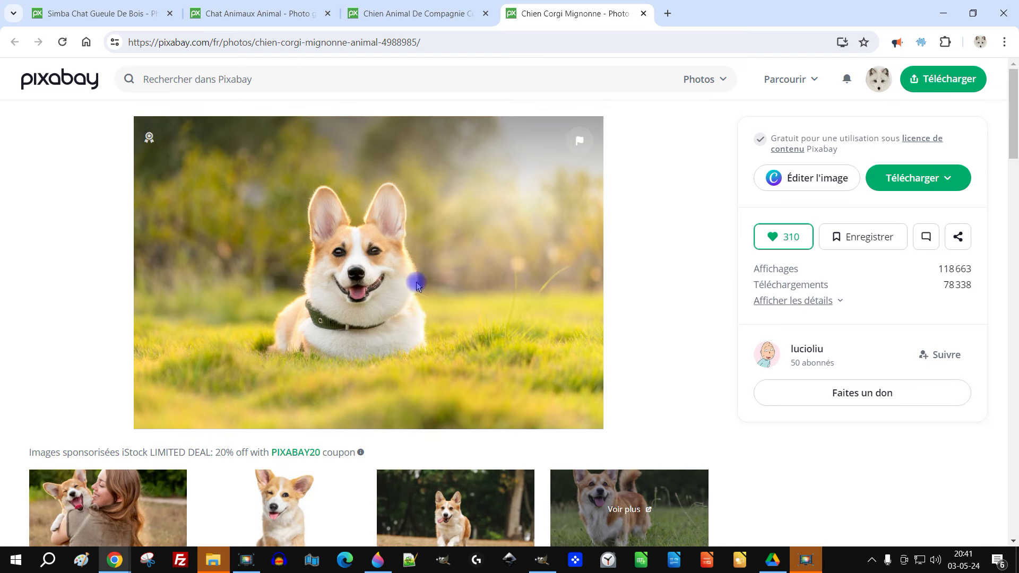
{"action": "left_click", "coordinate": [541, 560]}
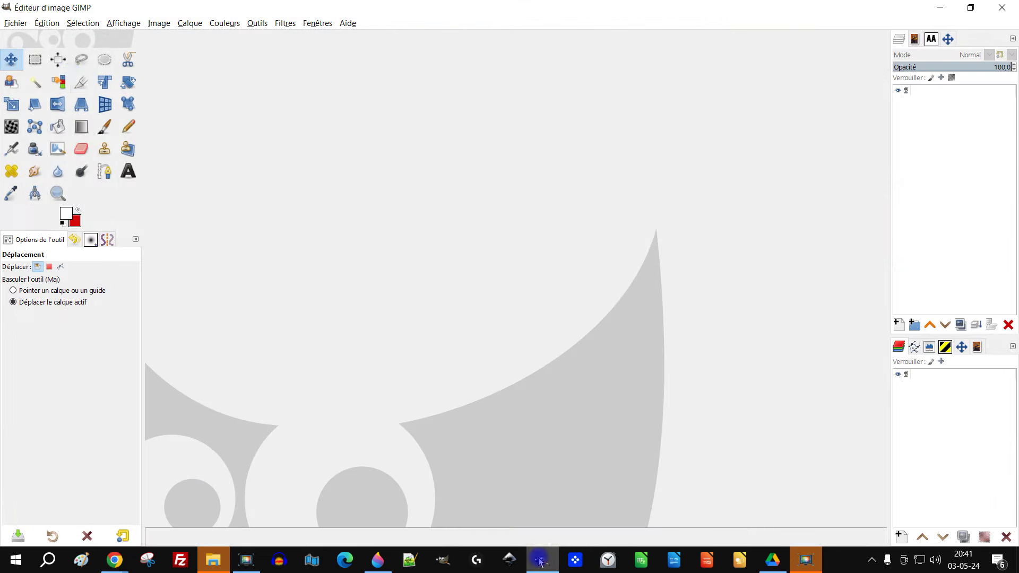
Step: Paste the corgi photo from the clipboard as a new 1280×854 image
{"action": "left_click", "coordinate": [47, 23]}
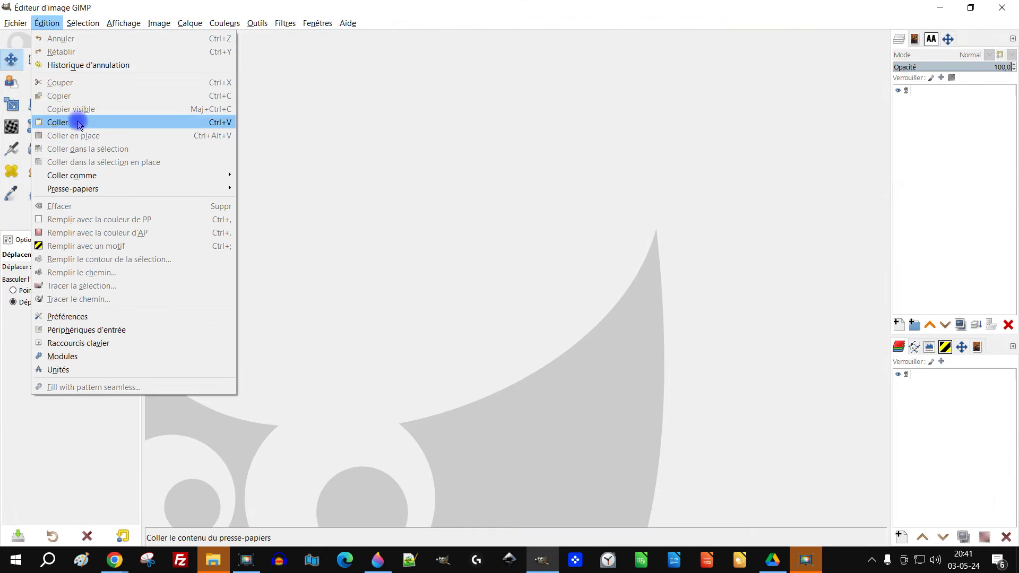
{"action": "left_click", "coordinate": [80, 122]}
{"action": "scroll", "coordinate": [522, 224], "scroll_direction": "down", "scroll_amount": 2}
{"action": "scroll", "coordinate": [478, 202], "scroll_direction": "right", "scroll_amount": 4}
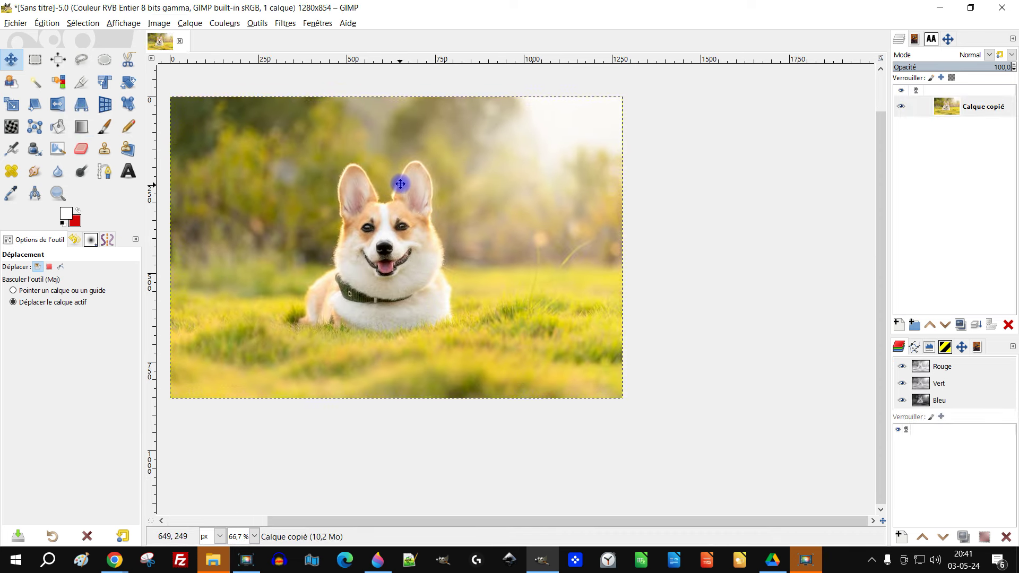
{"action": "scroll", "coordinate": [440, 178], "scroll_direction": "down", "scroll_amount": 1, "text": "ctrl"}
{"action": "scroll", "coordinate": [457, 189], "scroll_direction": "down", "scroll_amount": 1, "text": "ctrl"}
{"action": "scroll", "coordinate": [468, 199], "scroll_direction": "up", "scroll_amount": 1, "text": "ctrl"}
{"action": "scroll", "coordinate": [468, 199], "scroll_direction": "right", "scroll_amount": 2}
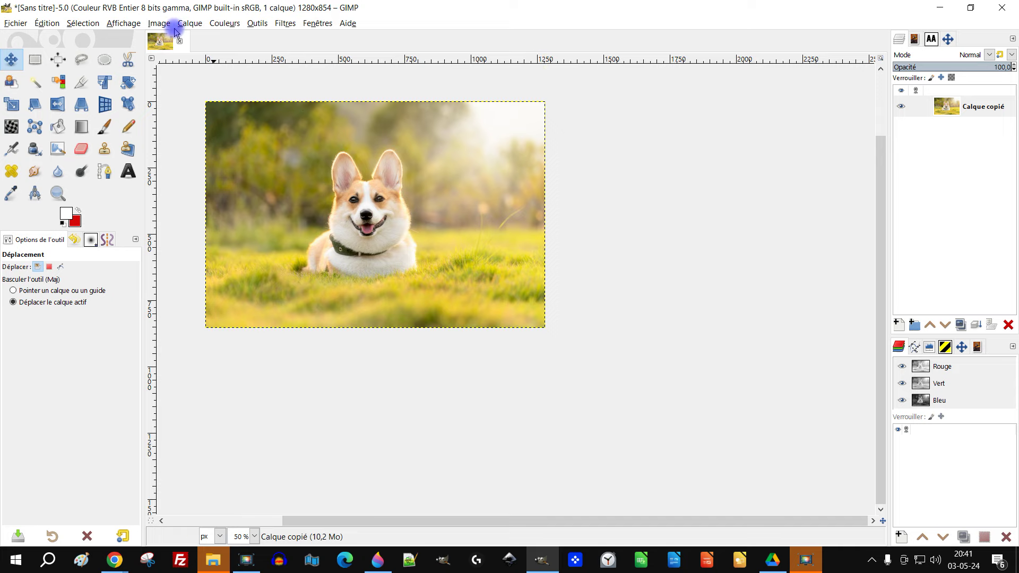
{"action": "left_click", "coordinate": [156, 25]}
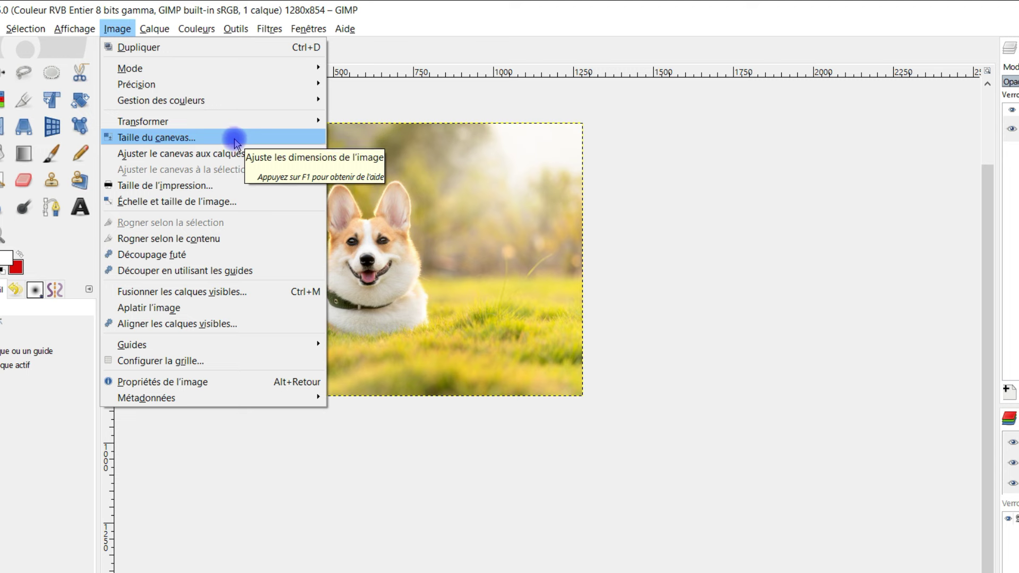
Step: Set canvas size to 2560×854 with X offset 1280 and layers not resized
{"action": "left_click", "coordinate": [234, 139]}
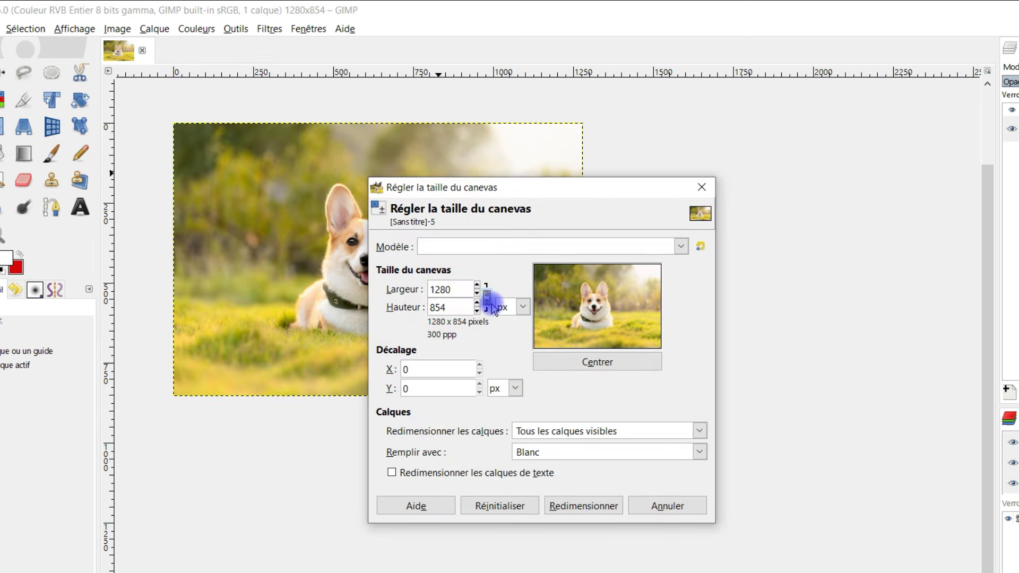
{"action": "left_click", "coordinate": [455, 289]}
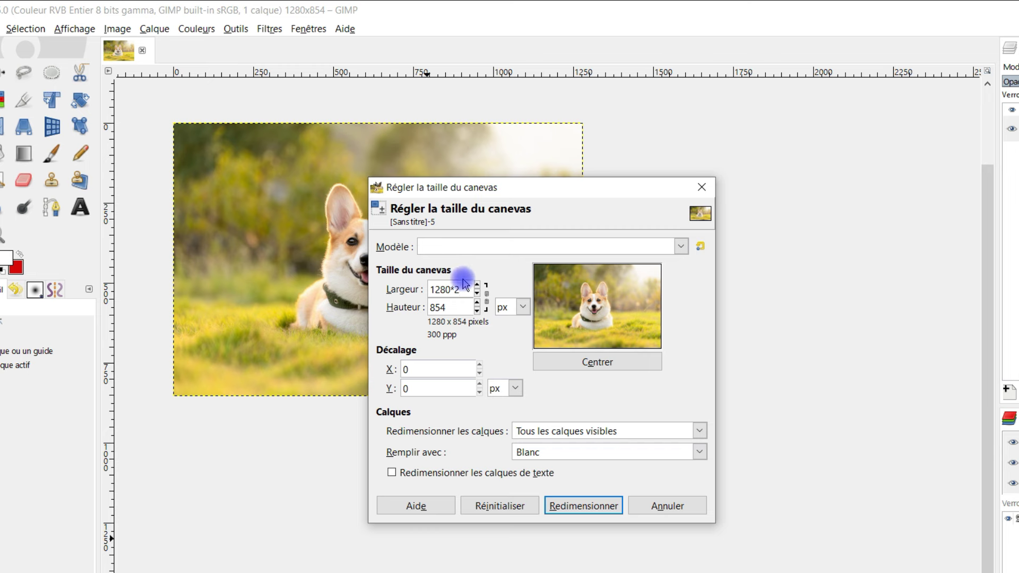
{"action": "left_click", "coordinate": [456, 307]}
{"action": "left_click", "coordinate": [458, 289]}
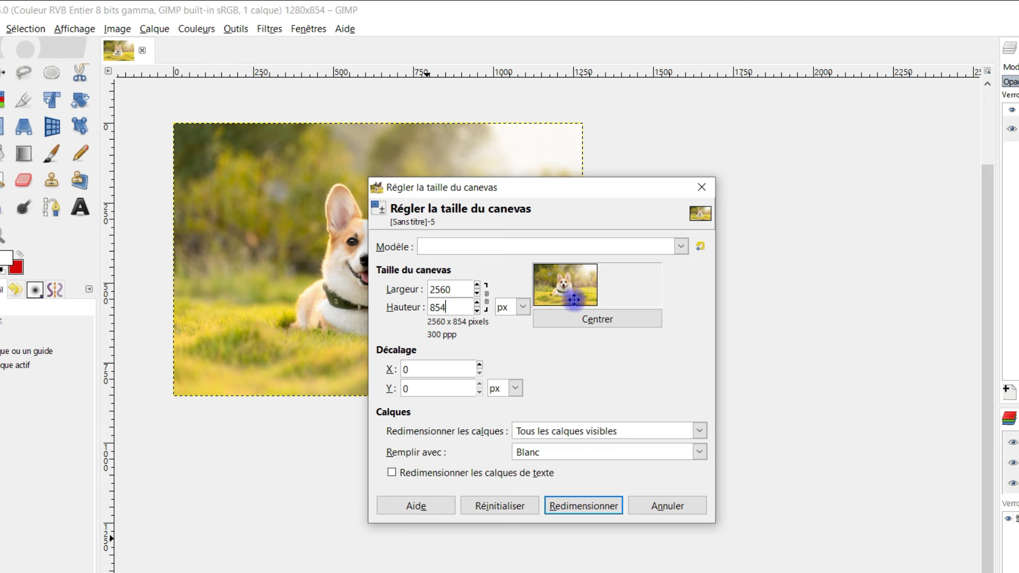
{"action": "mouse_move", "coordinate": [573, 300]}
{"action": "left_mouse_down"}
{"action": "mouse_move", "coordinate": [554, 291]}
{"action": "mouse_move", "coordinate": [616, 290]}
{"action": "left_mouse_up"}
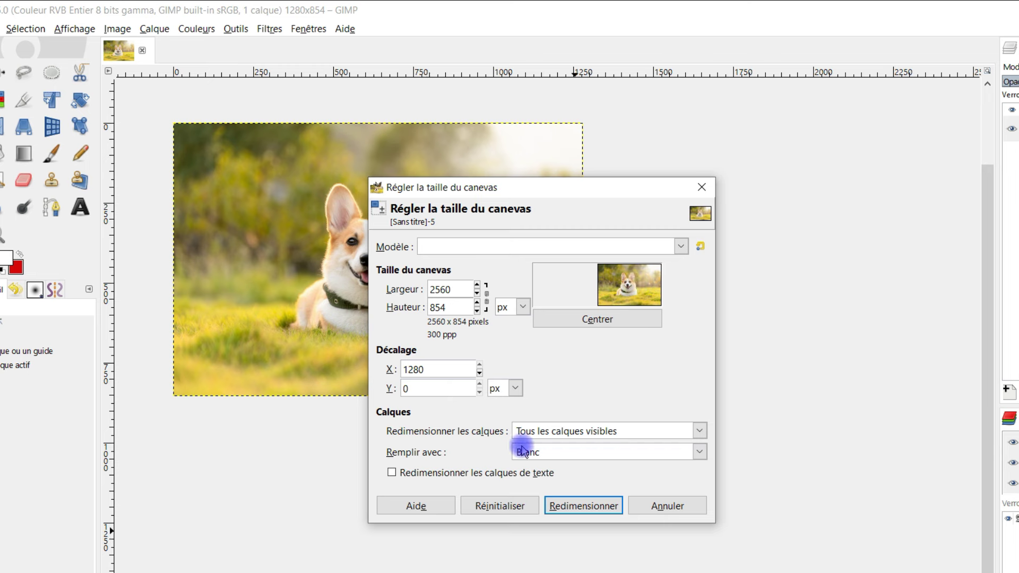
{"action": "left_click", "coordinate": [537, 436]}
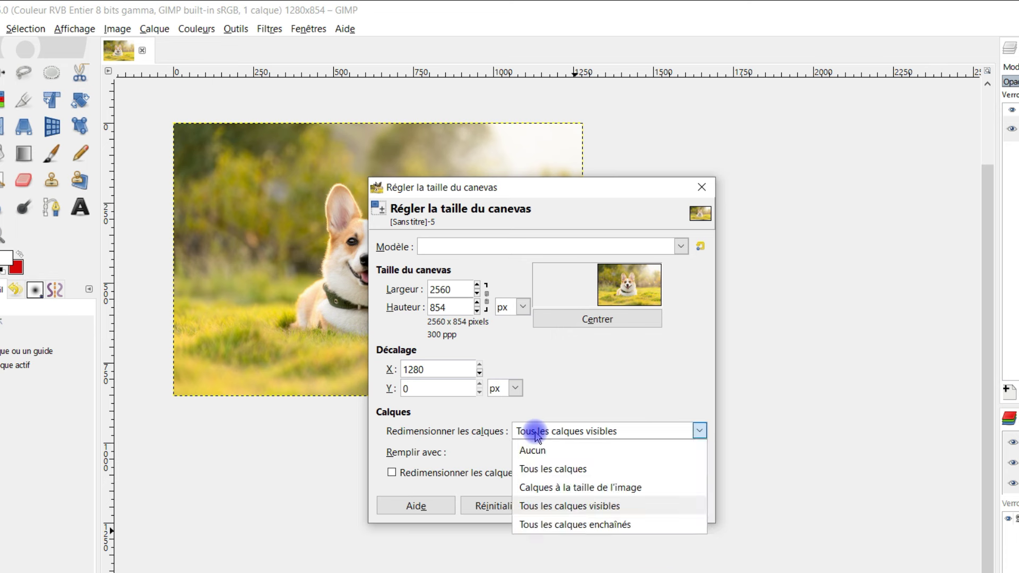
{"action": "left_click", "coordinate": [537, 457]}
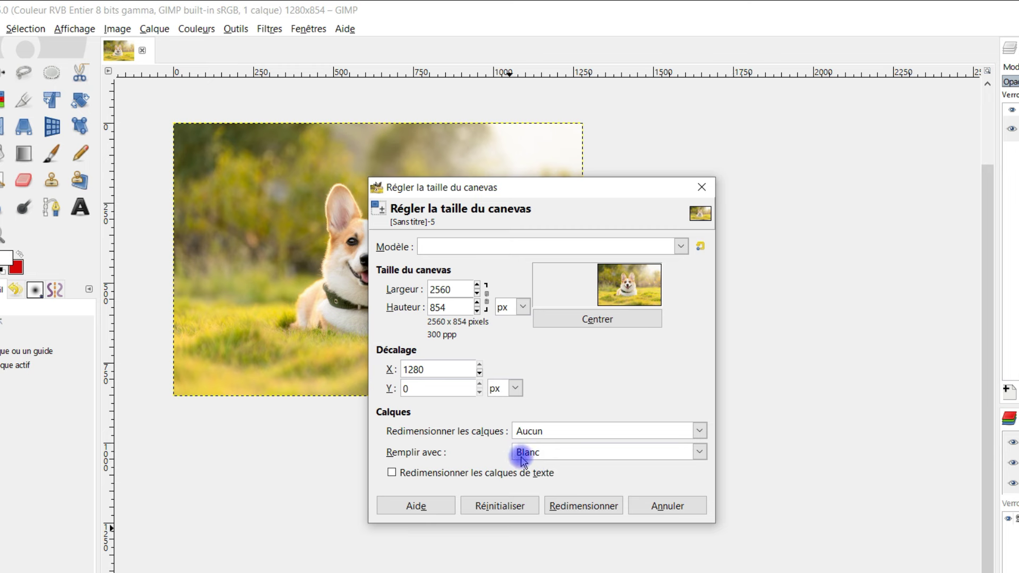
{"action": "left_click", "coordinate": [584, 507]}
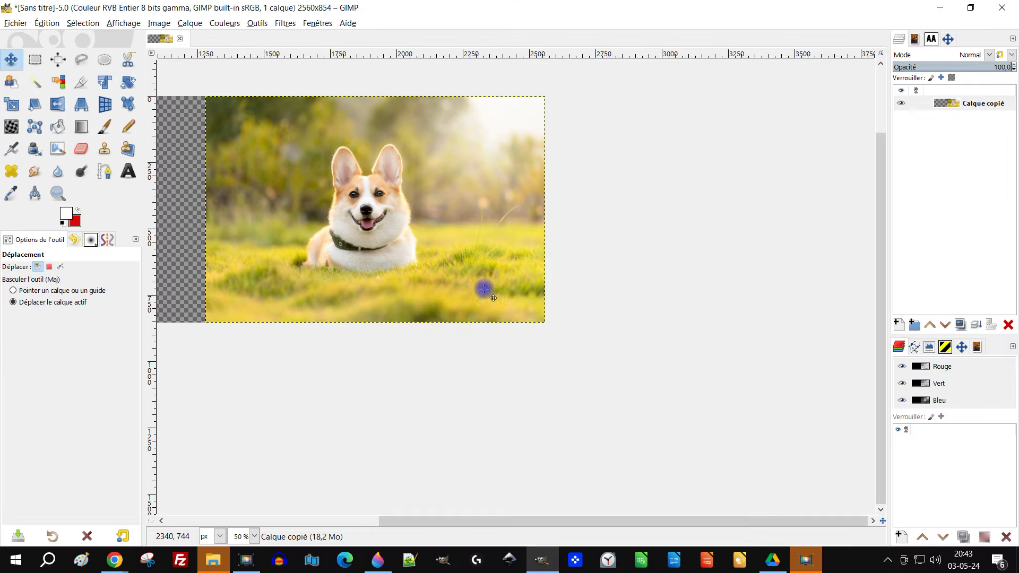
Step: Pan and zoom to bring the whole widened canvas into view
{"action": "left_click_drag", "start_coordinate": [382, 232], "coordinate": [616, 232]}
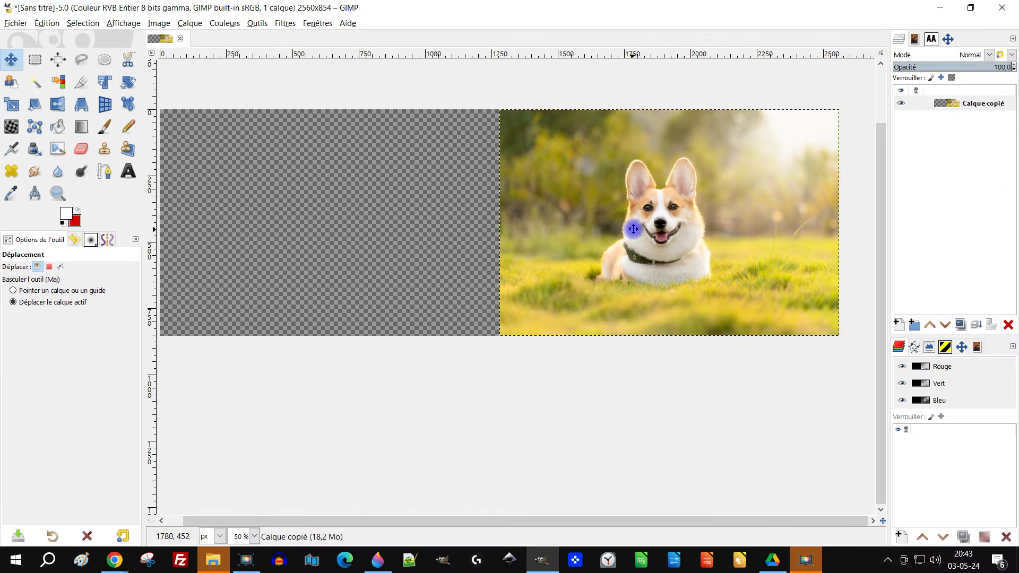
{"action": "scroll", "coordinate": [616, 232], "scroll_direction": "down", "scroll_amount": 2, "text": "ctrl"}
{"action": "scroll", "coordinate": [614, 232], "scroll_direction": "up", "scroll_amount": 1, "text": "ctrl"}
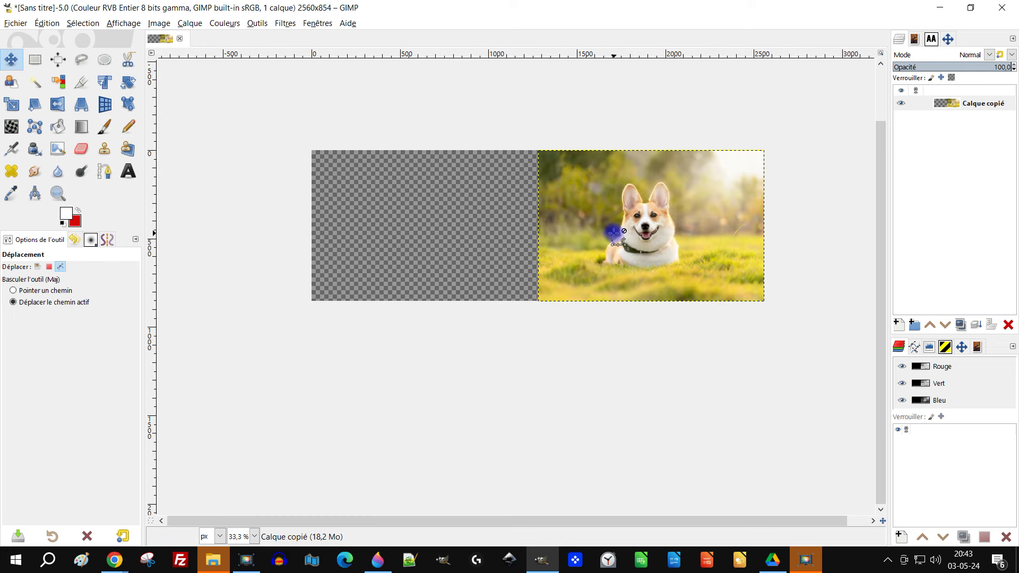
{"action": "mouse_move", "coordinate": [615, 232]}
{"action": "left_mouse_down"}
{"action": "mouse_move", "coordinate": [628, 141]}
{"action": "mouse_move", "coordinate": [612, 134]}
{"action": "left_mouse_up"}
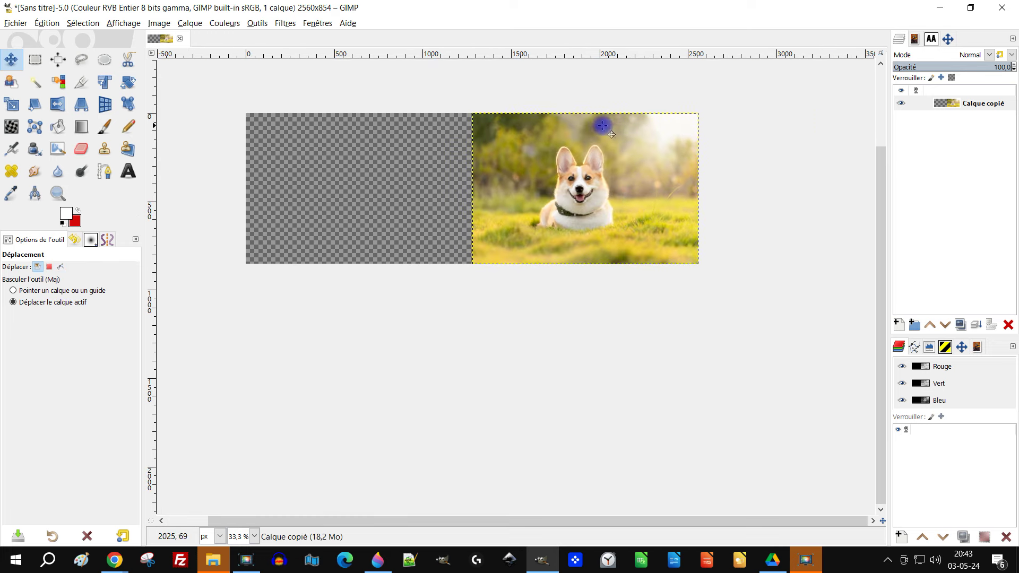
{"action": "scroll", "coordinate": [491, 133], "scroll_direction": "up", "scroll_amount": 1, "text": "ctrl"}
{"action": "scroll", "coordinate": [488, 132], "scroll_direction": "up", "scroll_amount": 1, "text": "ctrl"}
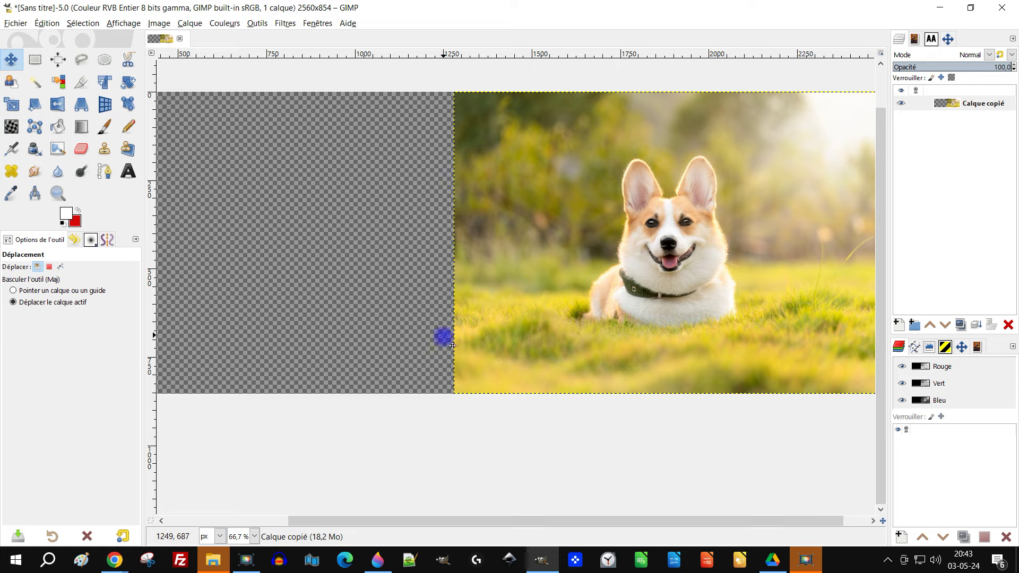
{"action": "left_click_drag", "start_coordinate": [723, 353], "coordinate": [509, 352]}
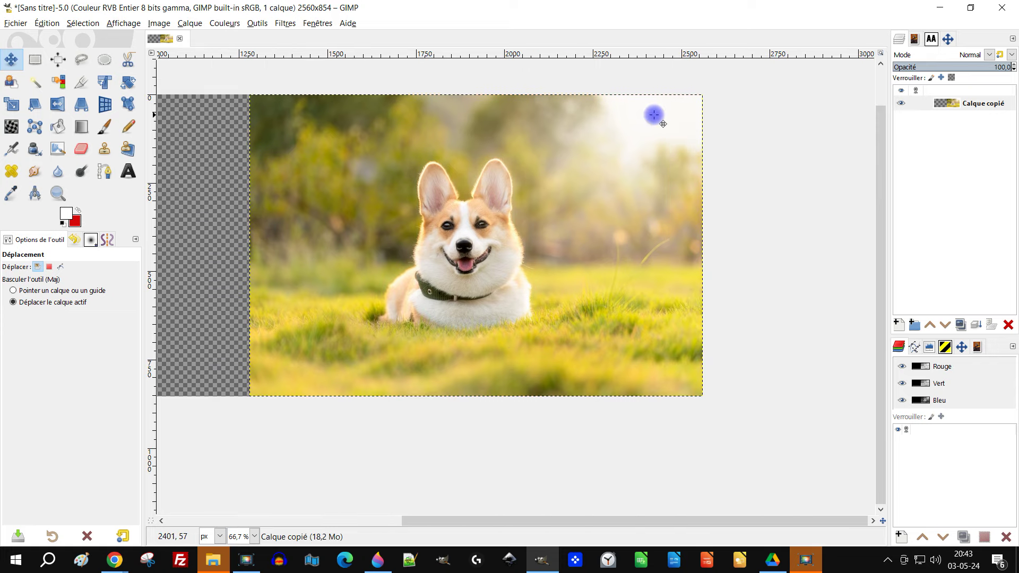
{"action": "scroll", "coordinate": [358, 318], "scroll_direction": "down", "scroll_amount": 3, "text": "ctrl"}
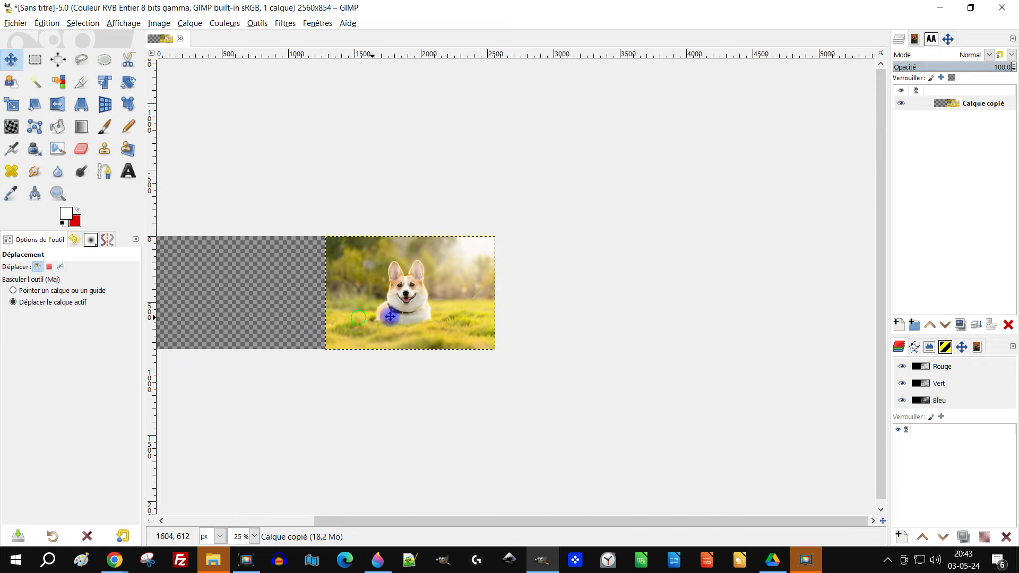
{"action": "scroll", "coordinate": [482, 216], "scroll_direction": "up", "scroll_amount": 1, "text": "ctrl"}
{"action": "scroll", "coordinate": [481, 216], "scroll_direction": "up", "scroll_amount": 1, "text": "ctrl"}
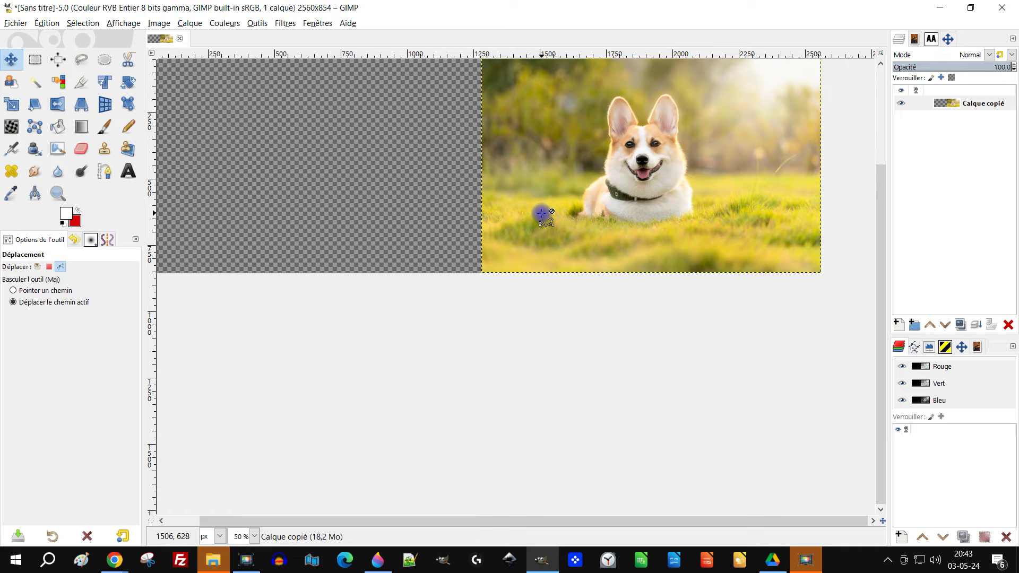
{"action": "scroll", "coordinate": [541, 214], "scroll_direction": "down", "scroll_amount": 1, "text": "ctrl"}
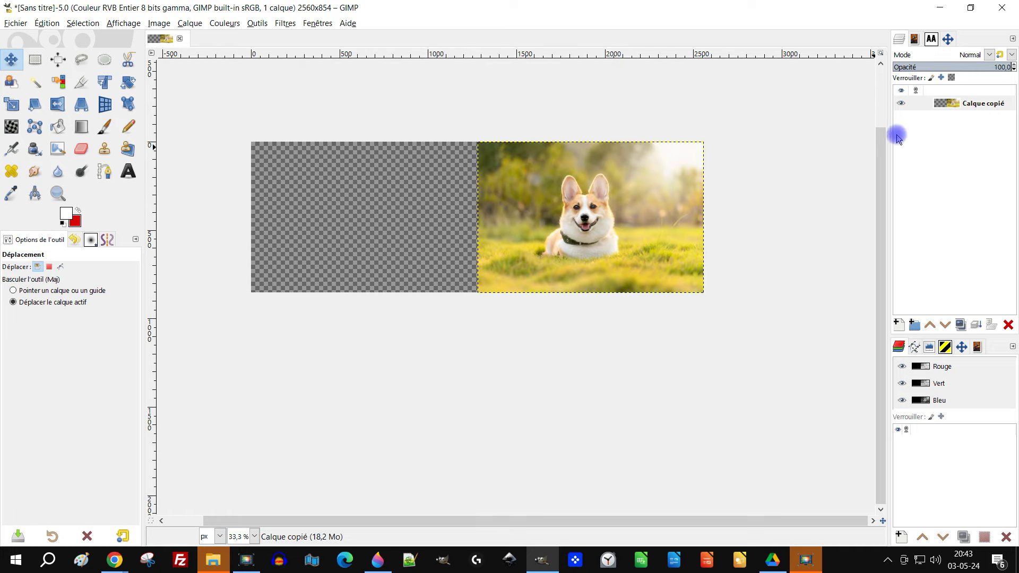
Step: Rename the corgi layer to 1
{"action": "mouse_move", "coordinate": [964, 104]}
{"action": "double_click", "coordinate": [989, 104]}
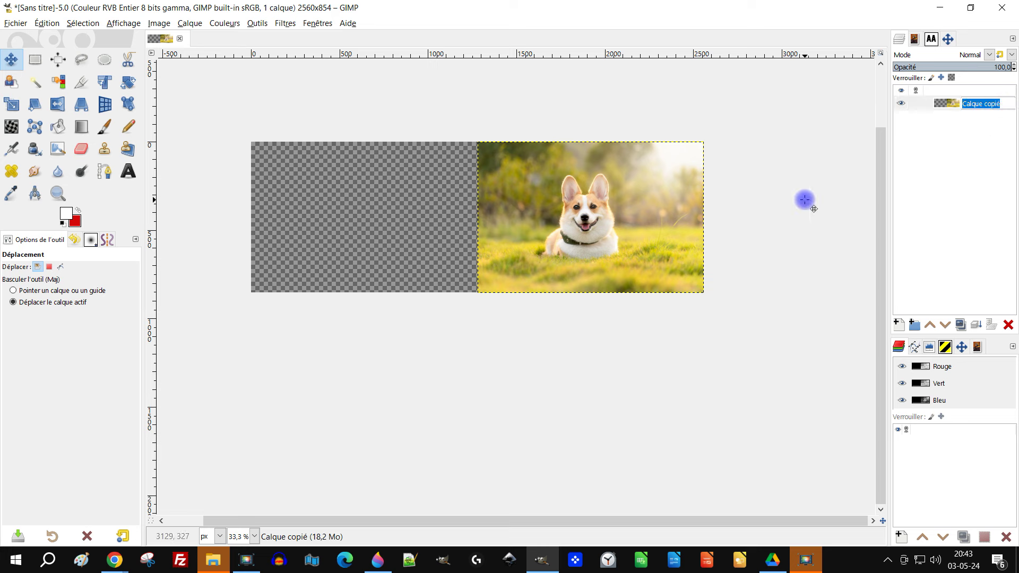
{"action": "type", "text": "3"}
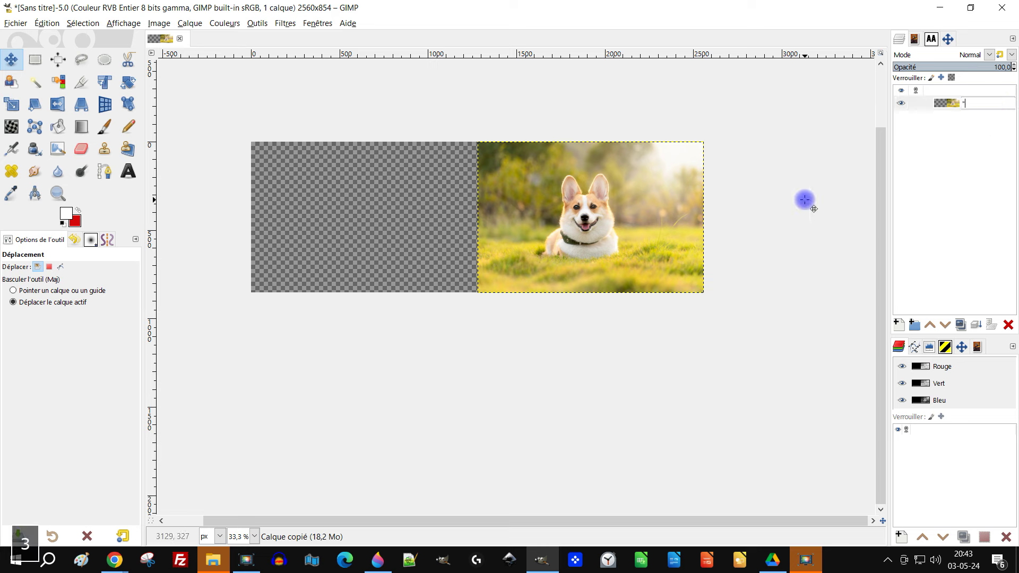
{"action": "key", "text": "BackSpace"}
{"action": "type", "text": "1"}
{"action": "key", "text": "Return"}
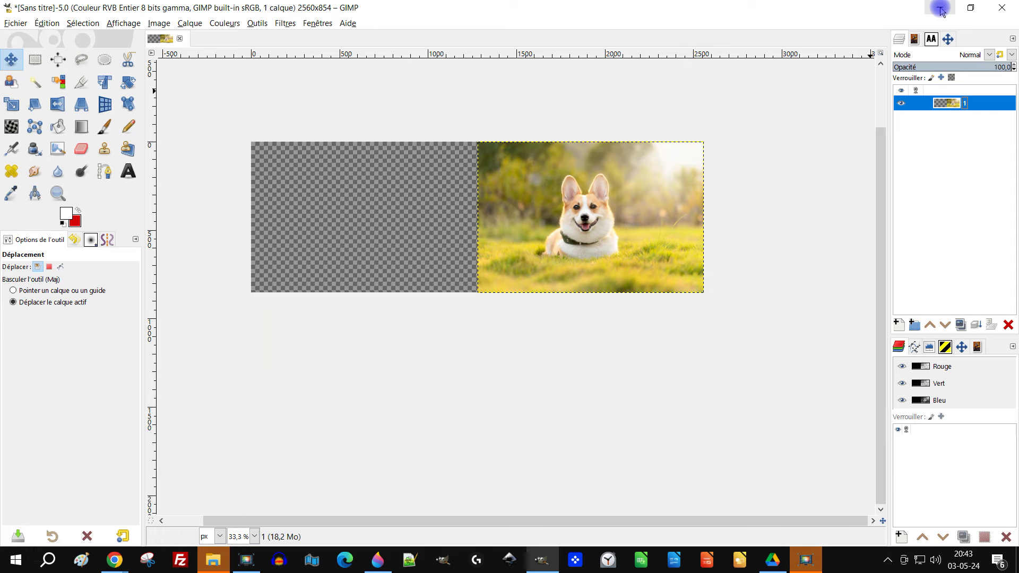
Step: Copy the black-and-white dog photo from Pixabay to the clipboard and like it
{"action": "left_click", "coordinate": [940, 7]}
{"action": "left_click", "coordinate": [399, 14]}
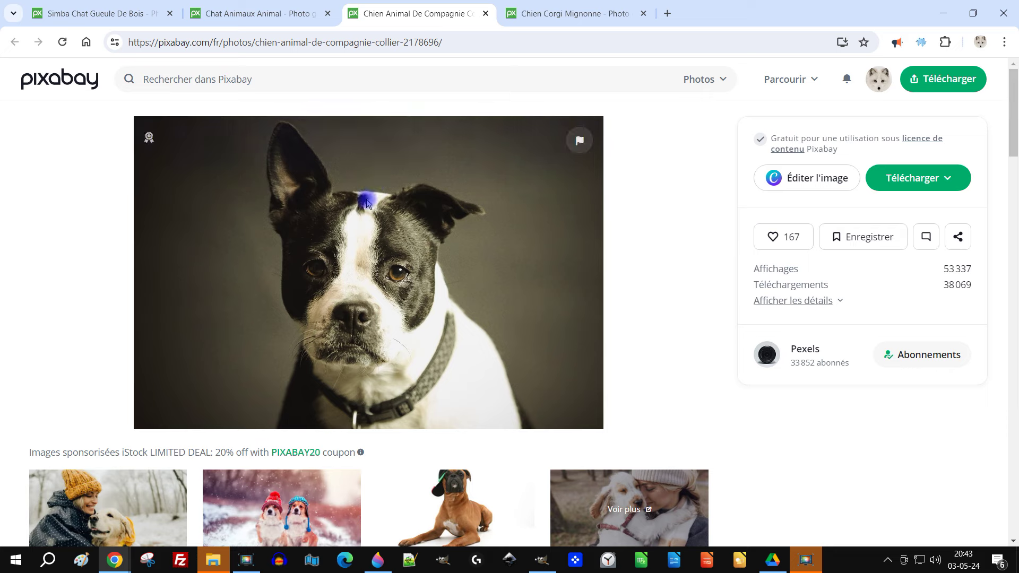
{"action": "right_click", "coordinate": [361, 225]}
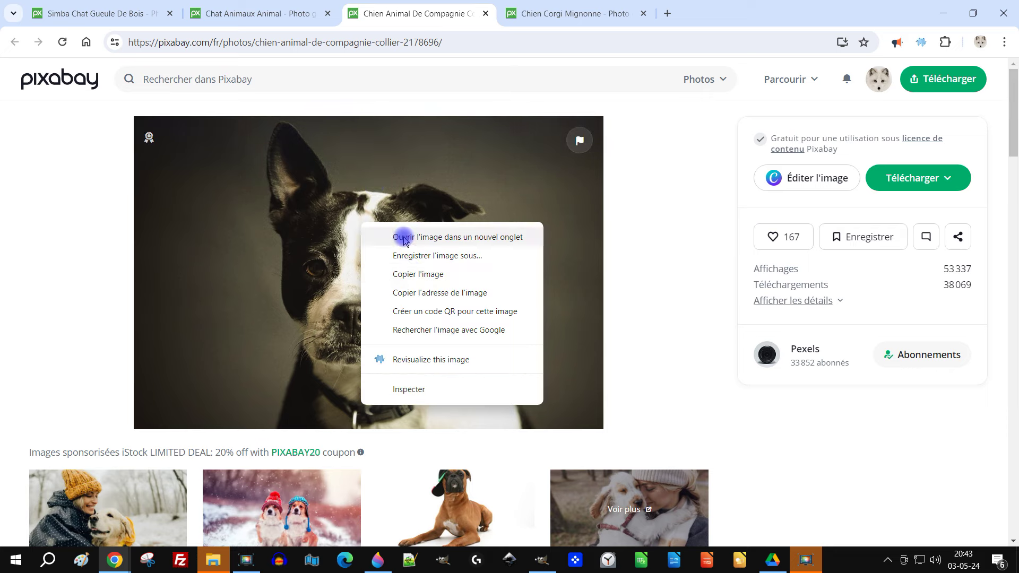
{"action": "left_click", "coordinate": [406, 273]}
{"action": "left_click", "coordinate": [781, 236]}
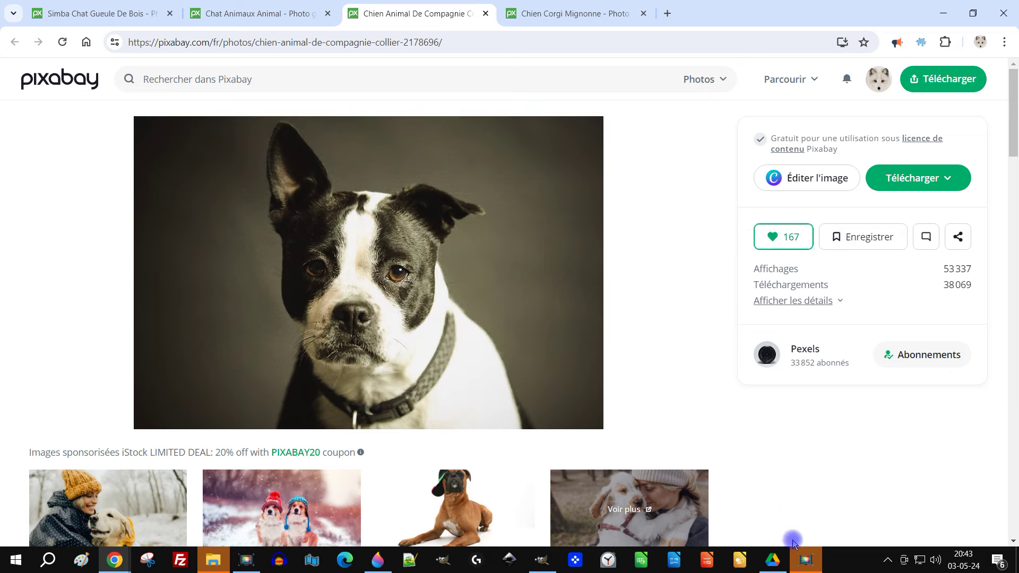
{"action": "left_click", "coordinate": [542, 560]}
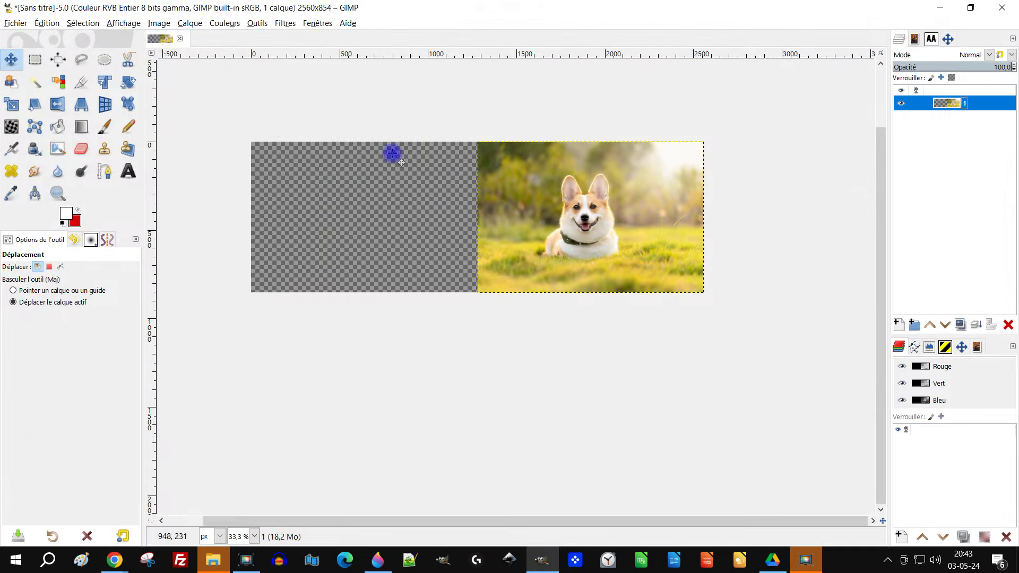
Step: Paste the dog photo as a new layer and align it to the image's left edge
{"action": "left_click", "coordinate": [47, 24]}
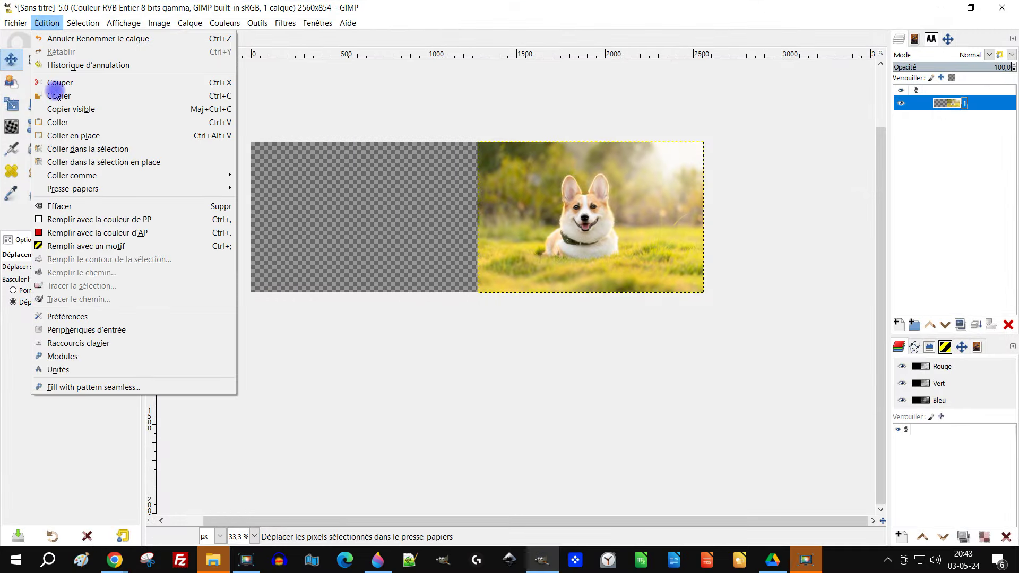
{"action": "mouse_move", "coordinate": [88, 236]}
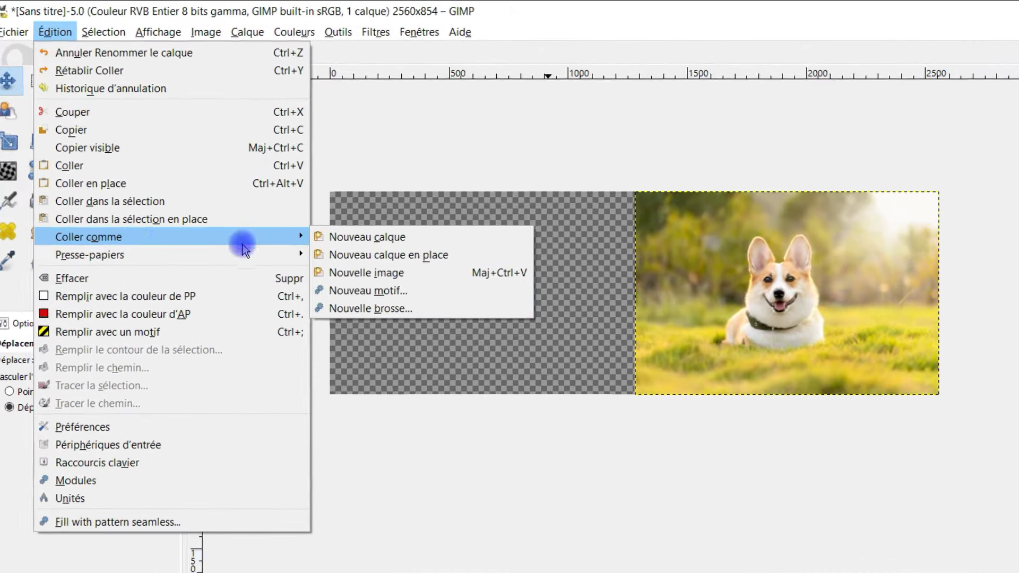
{"action": "left_click", "coordinate": [470, 252]}
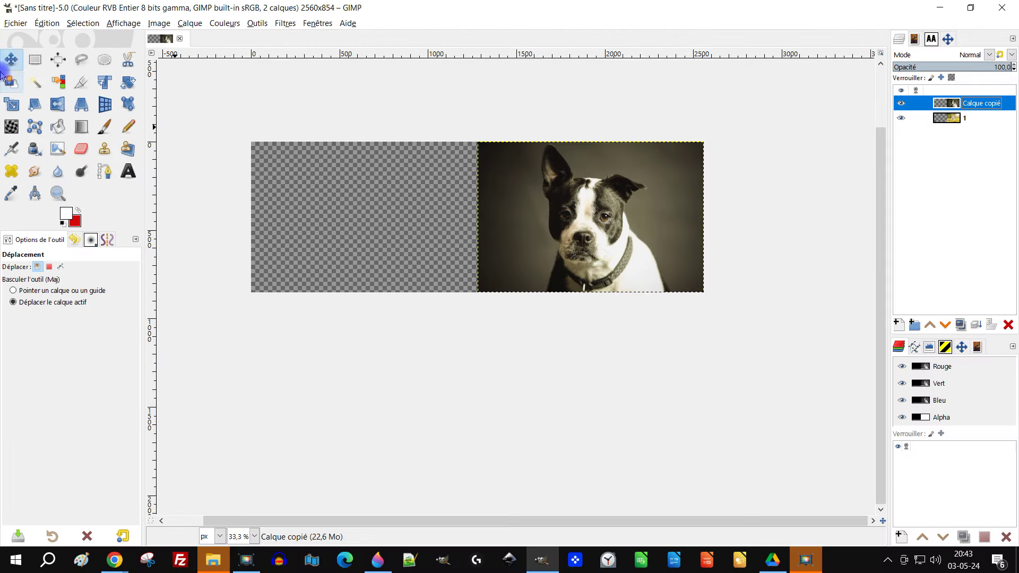
{"action": "left_click", "coordinate": [58, 59]}
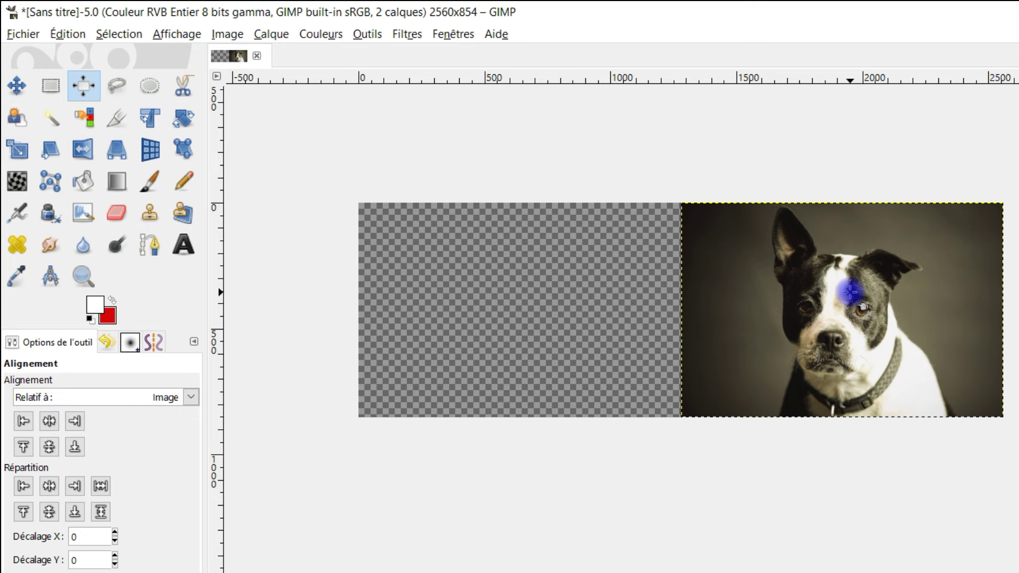
{"action": "left_click", "coordinate": [23, 421]}
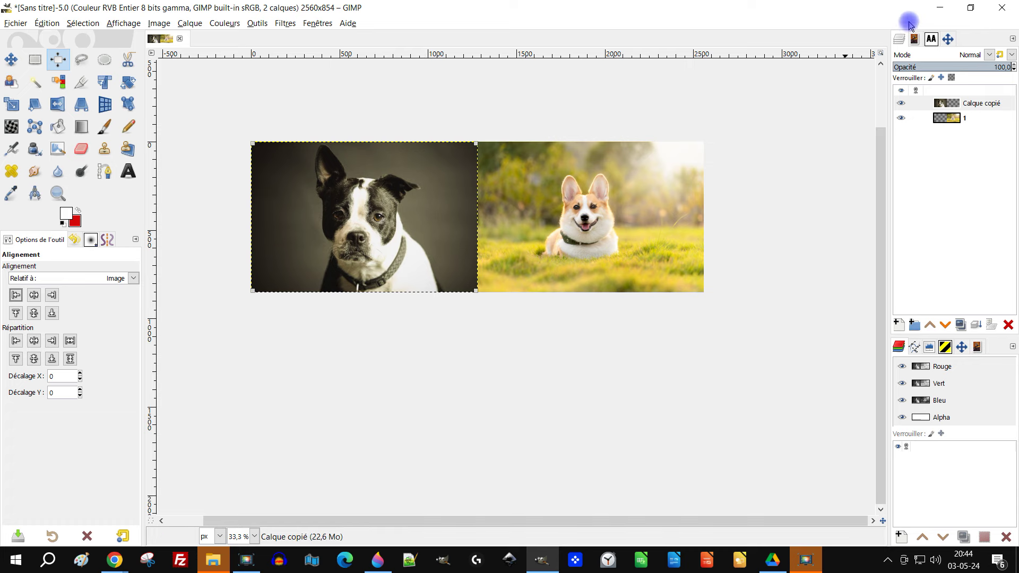
{"action": "left_click", "coordinate": [940, 11]}
Step: Like the blue-eyed grey cat photo on Pixabay and copy it to the clipboard
{"action": "left_click", "coordinate": [300, 16]}
{"action": "left_click", "coordinate": [774, 236]}
{"action": "right_click", "coordinate": [310, 231]}
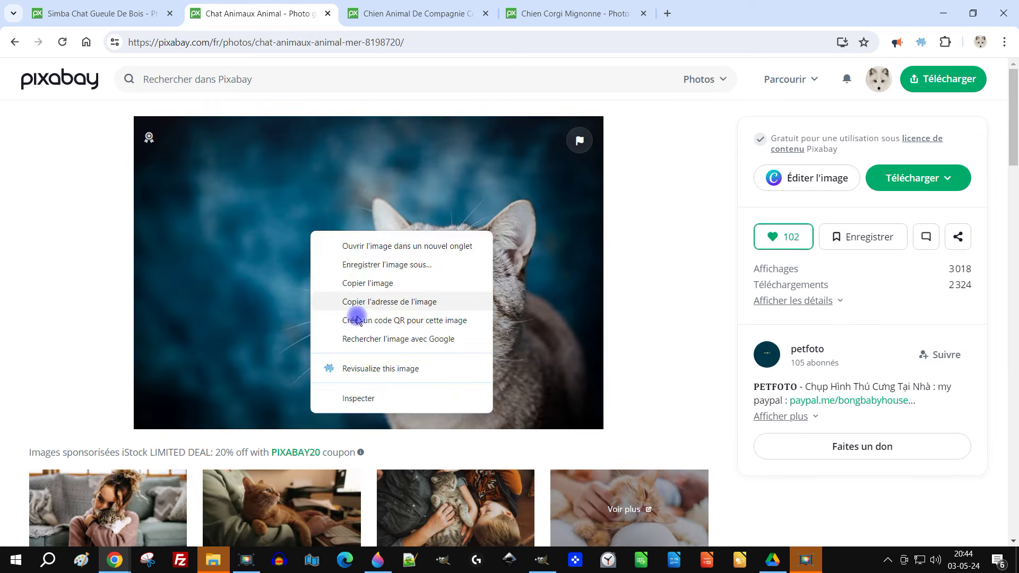
{"action": "left_click", "coordinate": [367, 284]}
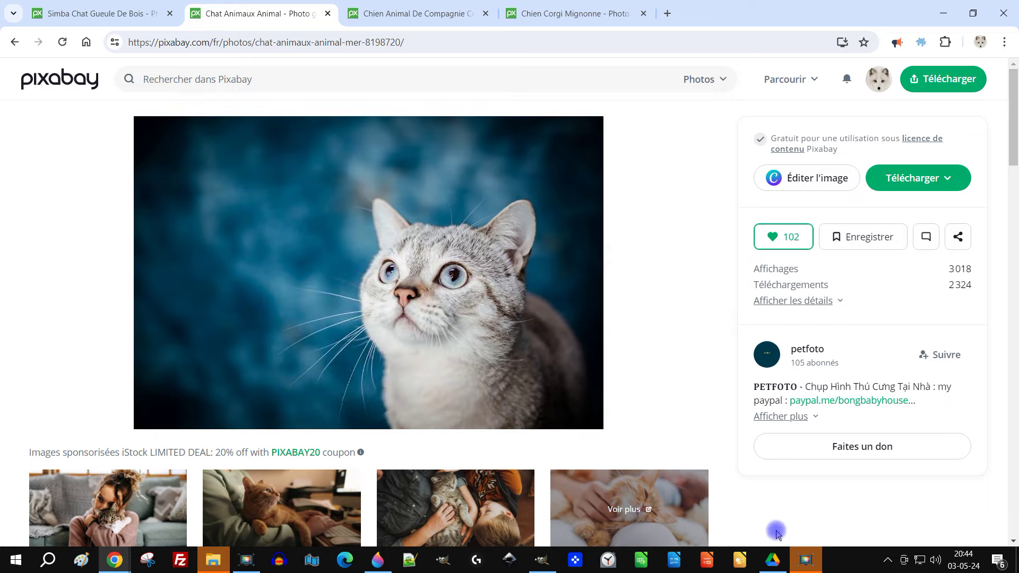
{"action": "left_click", "coordinate": [540, 560]}
{"action": "left_click", "coordinate": [38, 25]}
{"action": "mouse_move", "coordinate": [75, 184]}
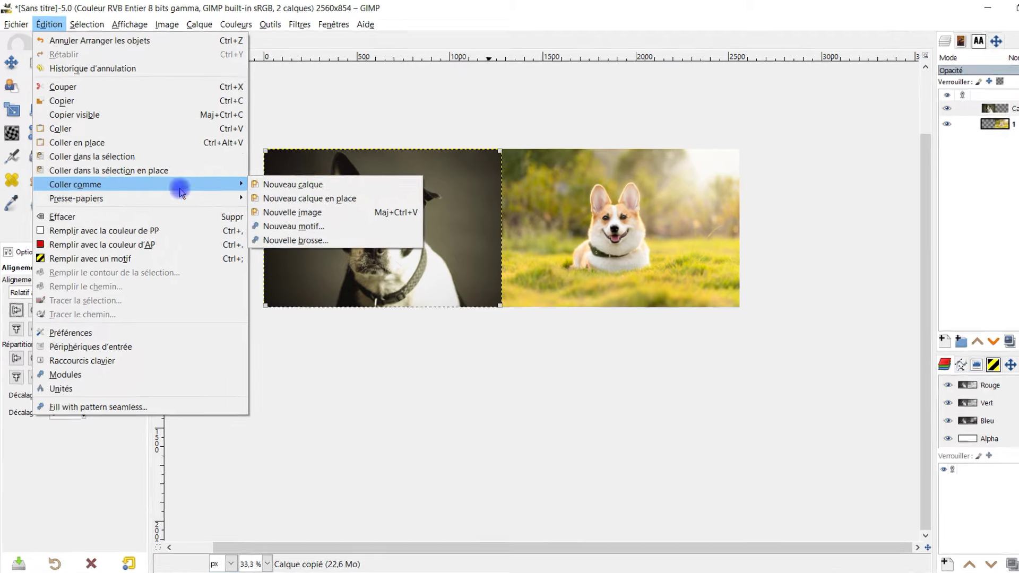
Step: Paste the cat photo as a new layer, then rename the cat layer 3 and the dog layer 2
{"action": "left_click", "coordinate": [290, 183]}
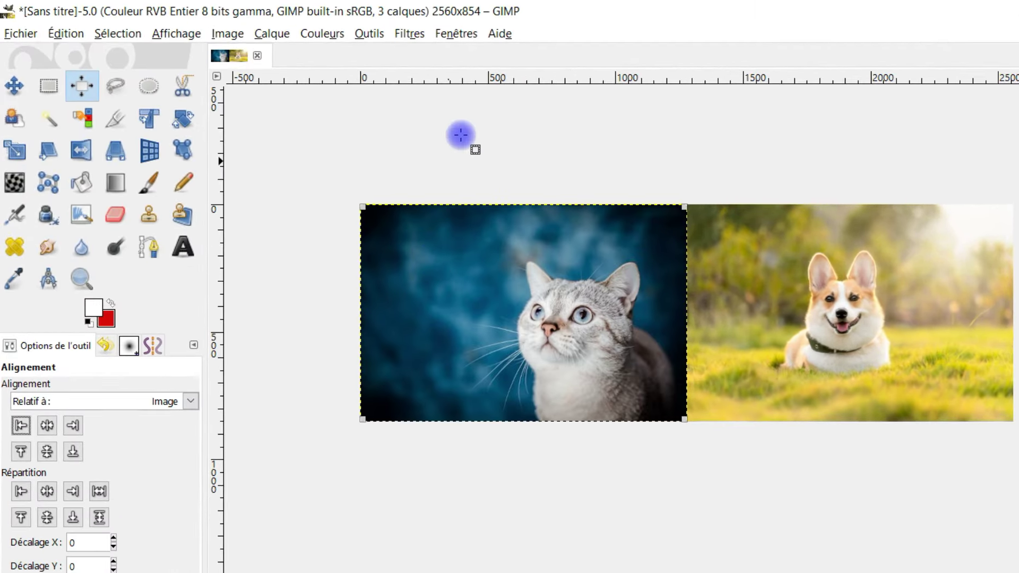
{"action": "left_click", "coordinate": [15, 86]}
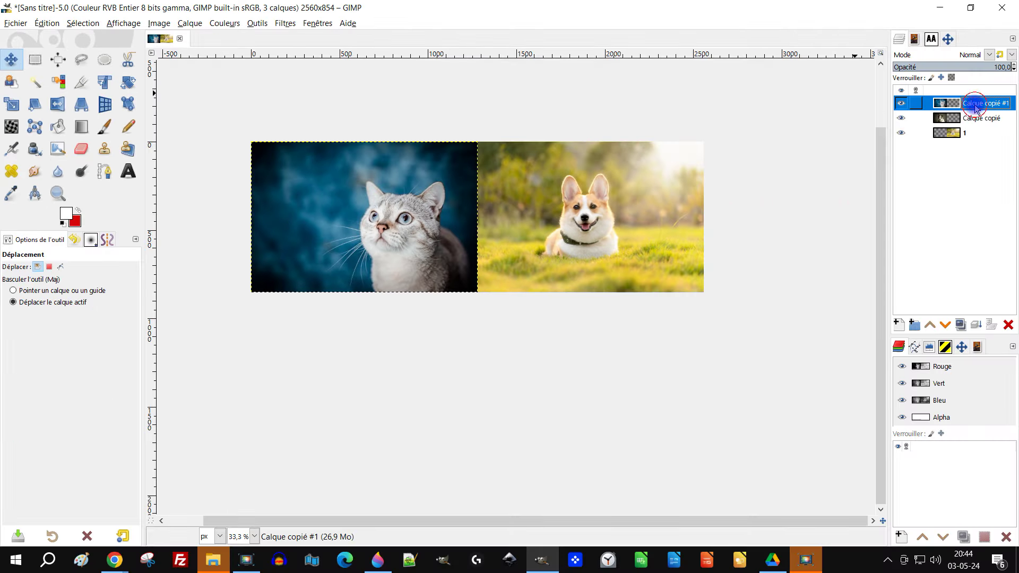
{"action": "double_click", "coordinate": [982, 103]}
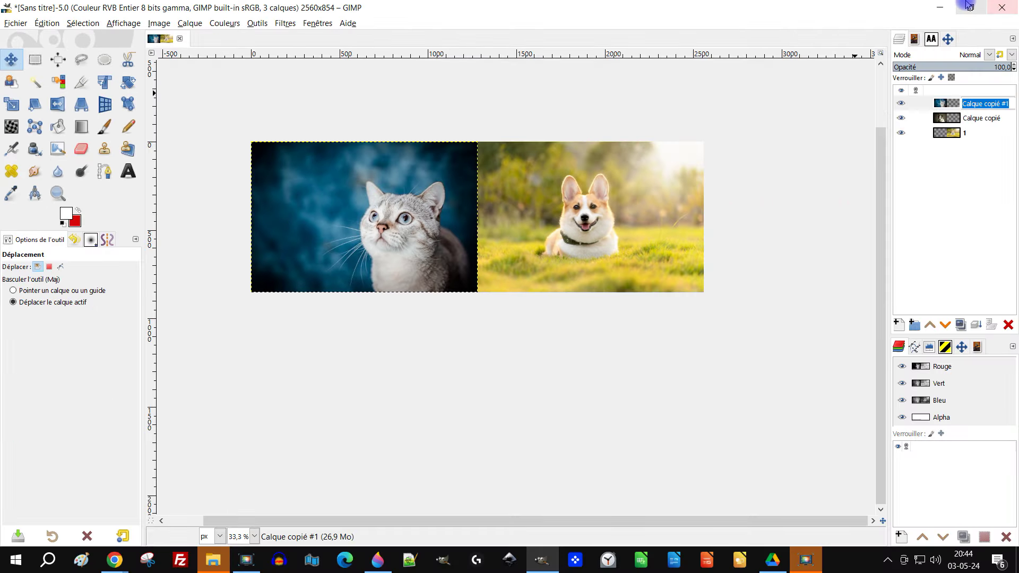
{"action": "type", "text": "3"}
{"action": "key", "text": "Return"}
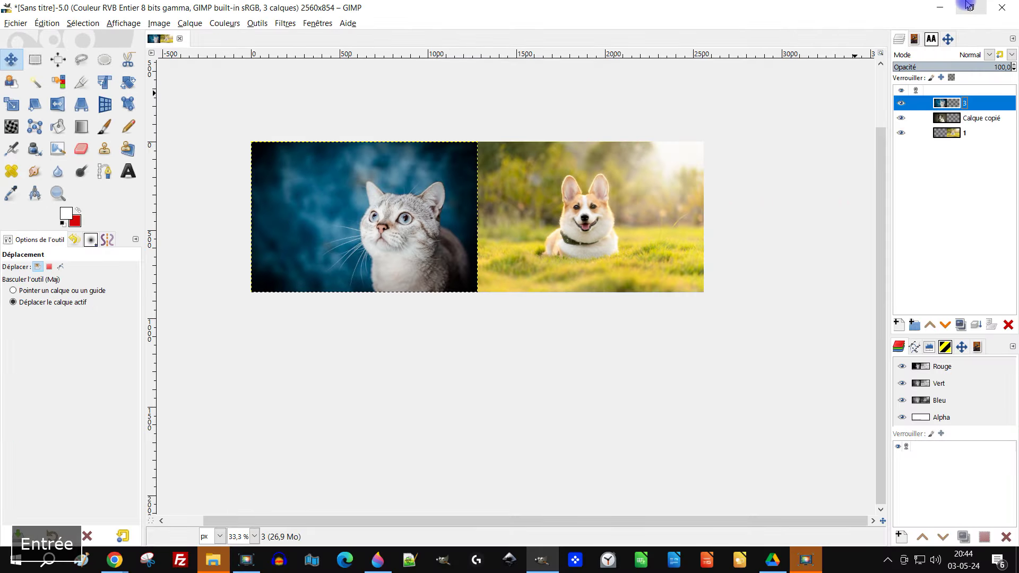
{"action": "double_click", "coordinate": [980, 120]}
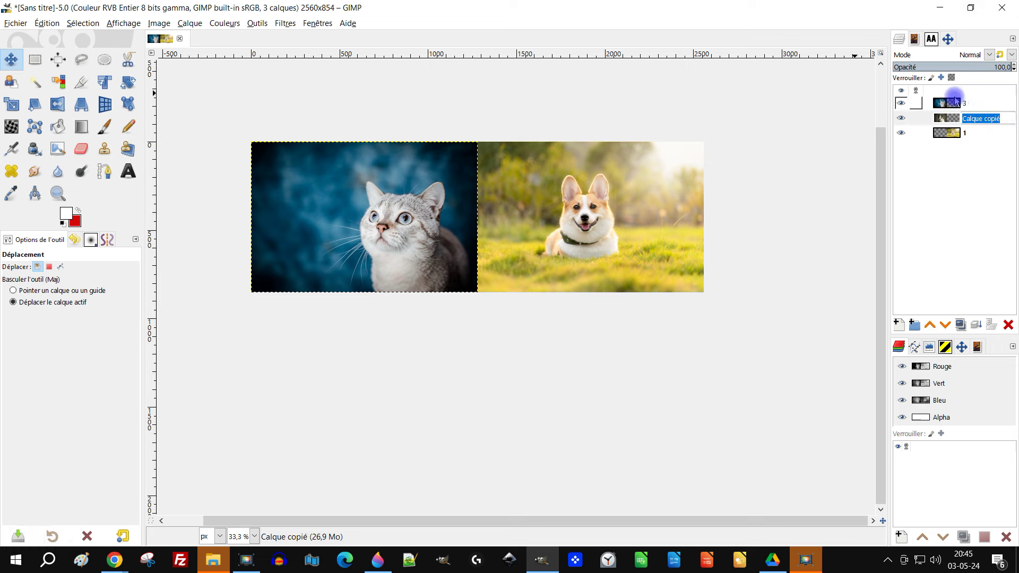
{"action": "type", "text": "2"}
{"action": "key", "text": "Return"}
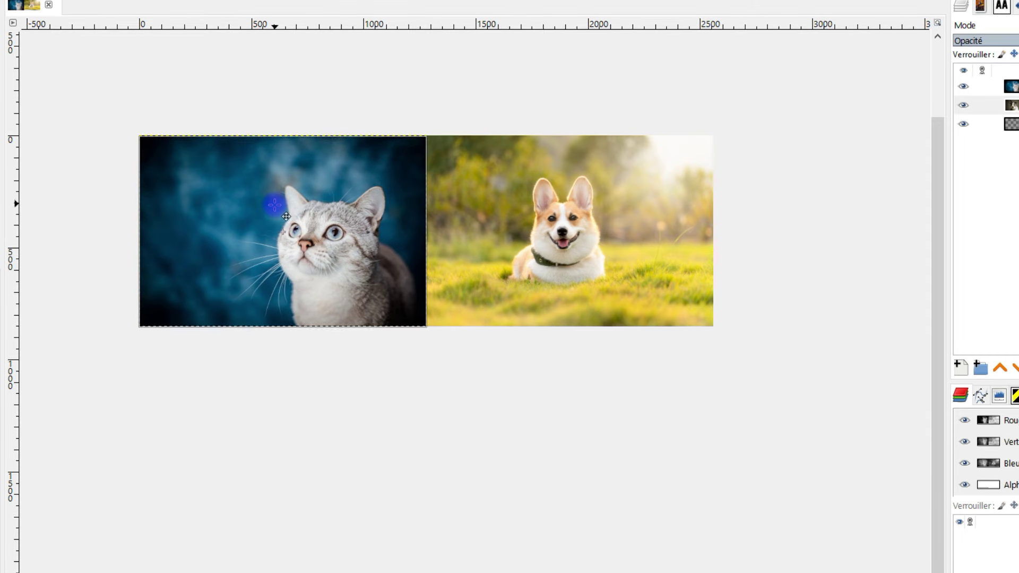
Step: Move layer 2 just below the canvas under the cat photo and zoom out to 33.3%
{"action": "mouse_move", "coordinate": [286, 216]}
{"action": "left_mouse_down"}
{"action": "mouse_move", "coordinate": [308, 409]}
{"action": "mouse_move", "coordinate": [299, 393]}
{"action": "left_mouse_up"}
{"action": "scroll", "coordinate": [357, 357], "scroll_direction": "up", "scroll_amount": 2}
{"action": "scroll", "coordinate": [357, 357], "scroll_direction": "up", "scroll_amount": 4}
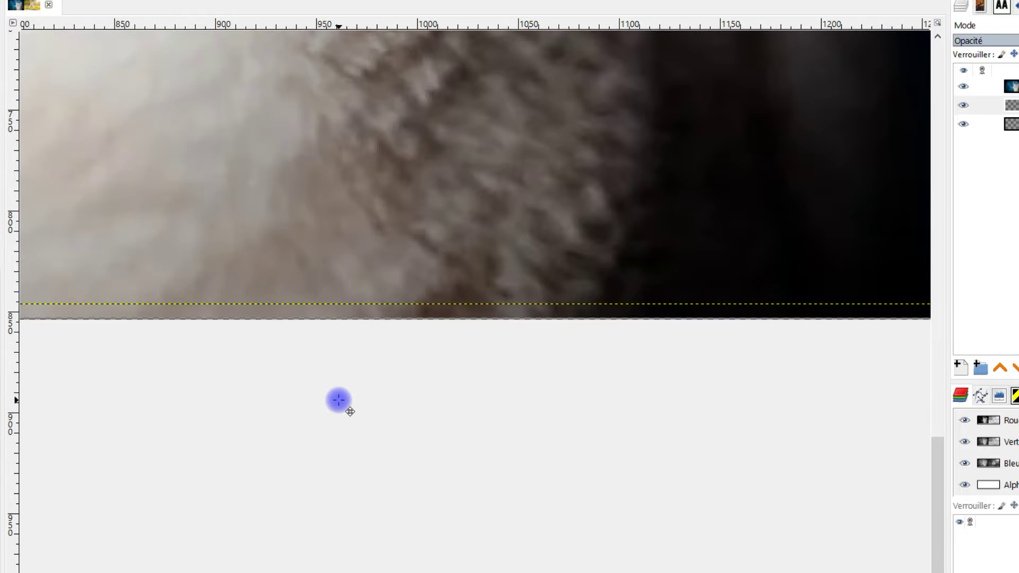
{"action": "left_click_drag", "start_coordinate": [339, 400], "coordinate": [337, 415]}
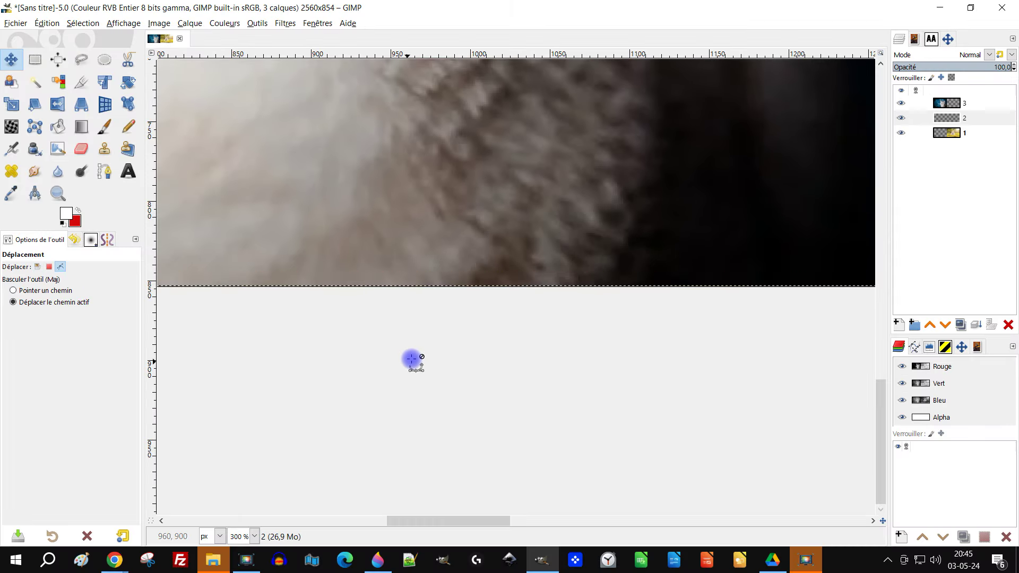
{"action": "scroll", "coordinate": [463, 326], "scroll_direction": "down", "scroll_amount": 5}
{"action": "scroll", "coordinate": [457, 329], "scroll_direction": "down", "scroll_amount": 2}
{"action": "scroll", "coordinate": [451, 332], "scroll_direction": "up", "scroll_amount": 2}
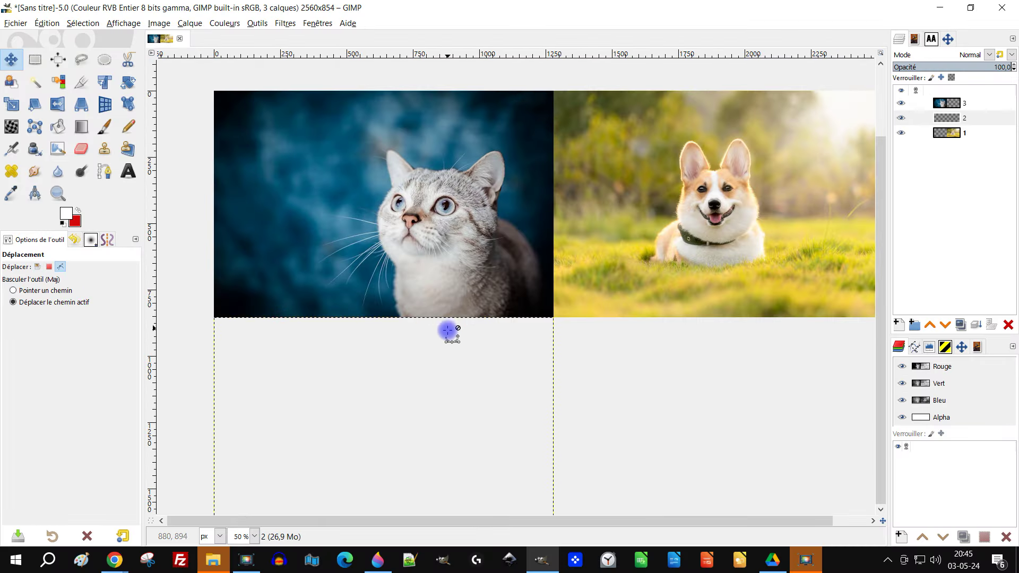
{"action": "scroll", "coordinate": [478, 294], "scroll_direction": "down", "scroll_amount": 1}
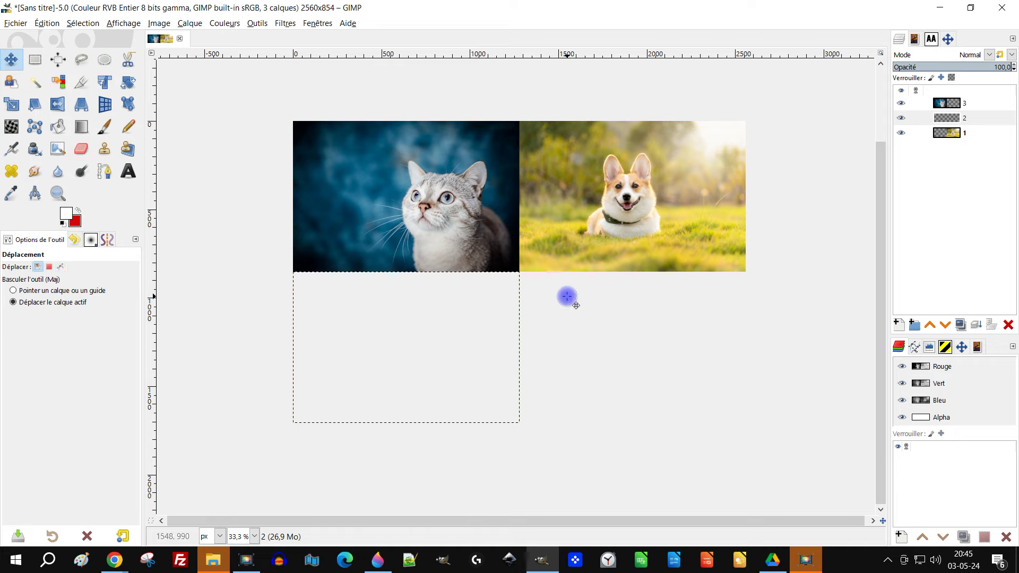
{"action": "left_click", "coordinate": [157, 24]}
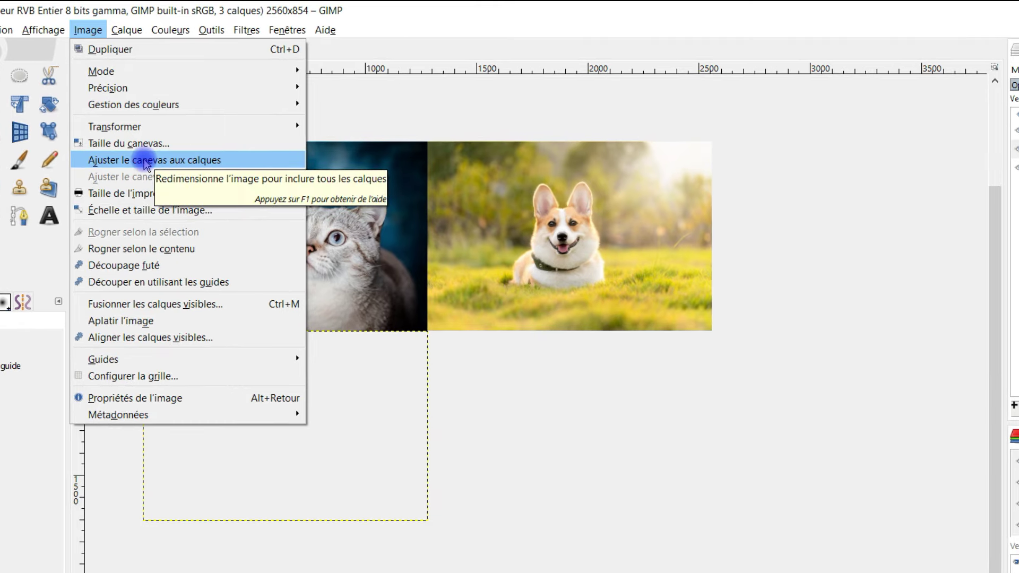
Step: Fit the canvas to all layers so the image becomes 2560×1706, dog below cat
{"action": "left_click", "coordinate": [145, 161]}
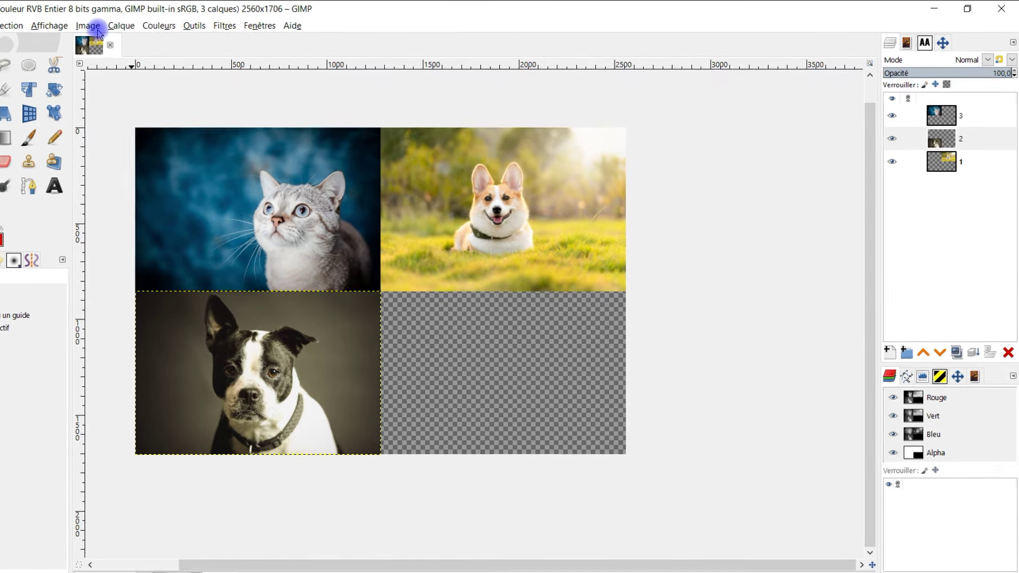
{"action": "left_click", "coordinate": [162, 24]}
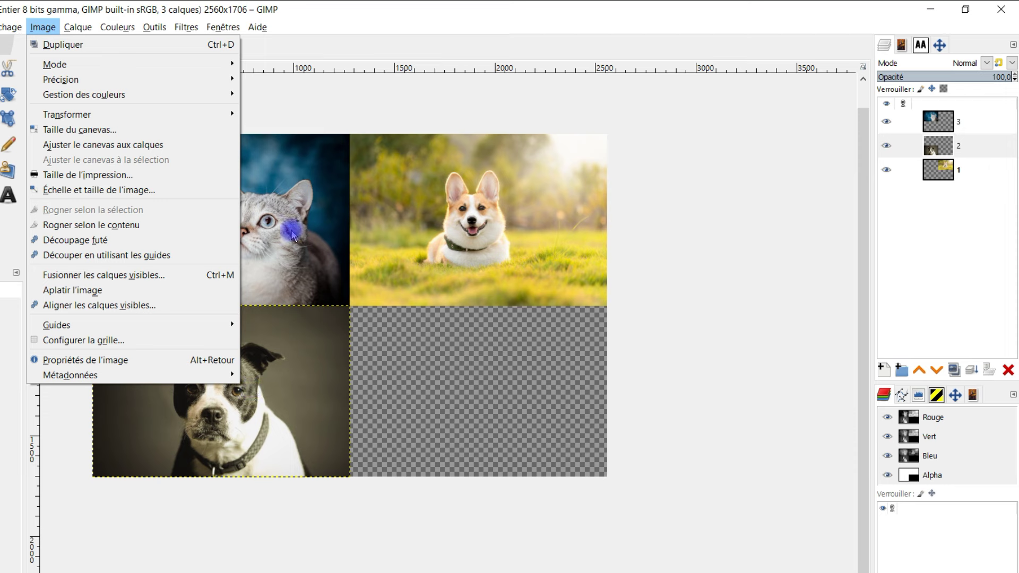
{"action": "left_click", "coordinate": [116, 190]}
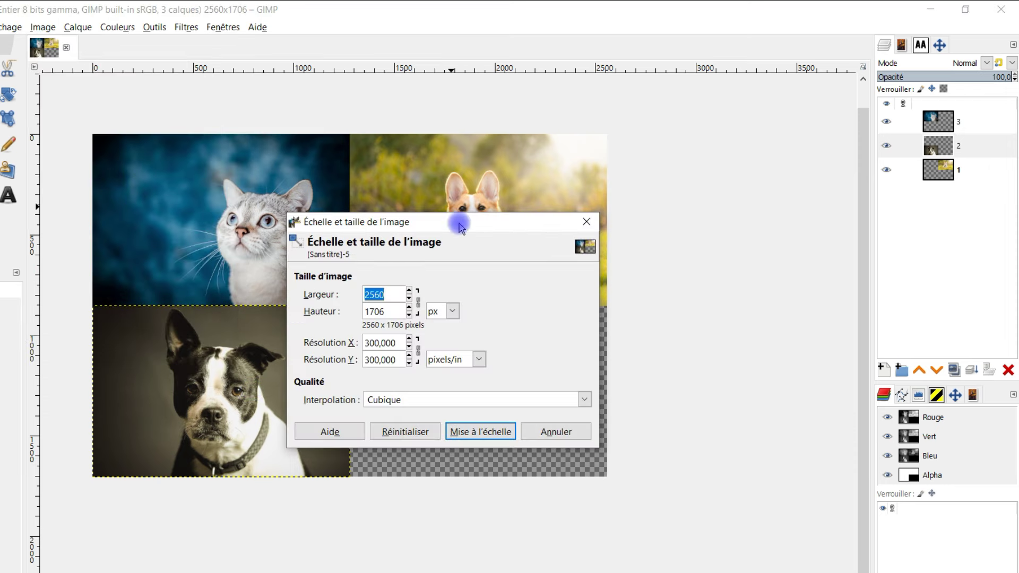
{"action": "left_click", "coordinate": [419, 307]}
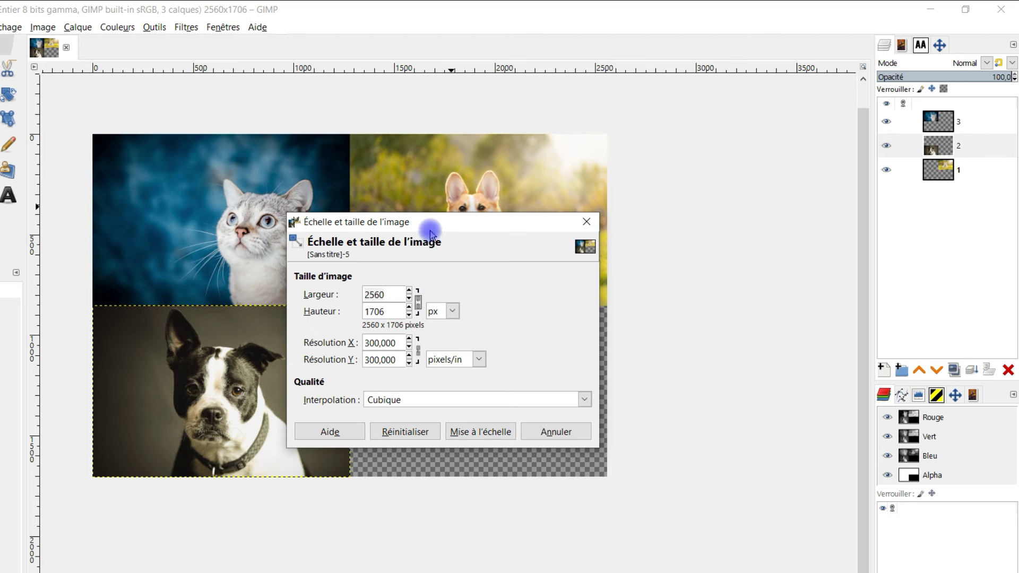
{"action": "left_click_drag", "start_coordinate": [431, 227], "coordinate": [760, 198]}
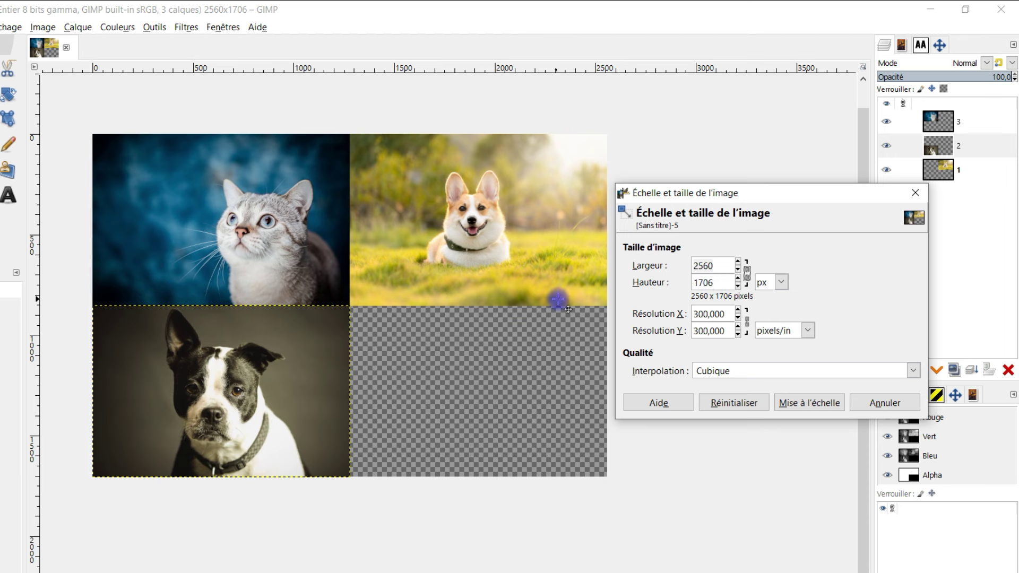
{"action": "left_click", "coordinate": [719, 281]}
{"action": "type", "text": "3412"}
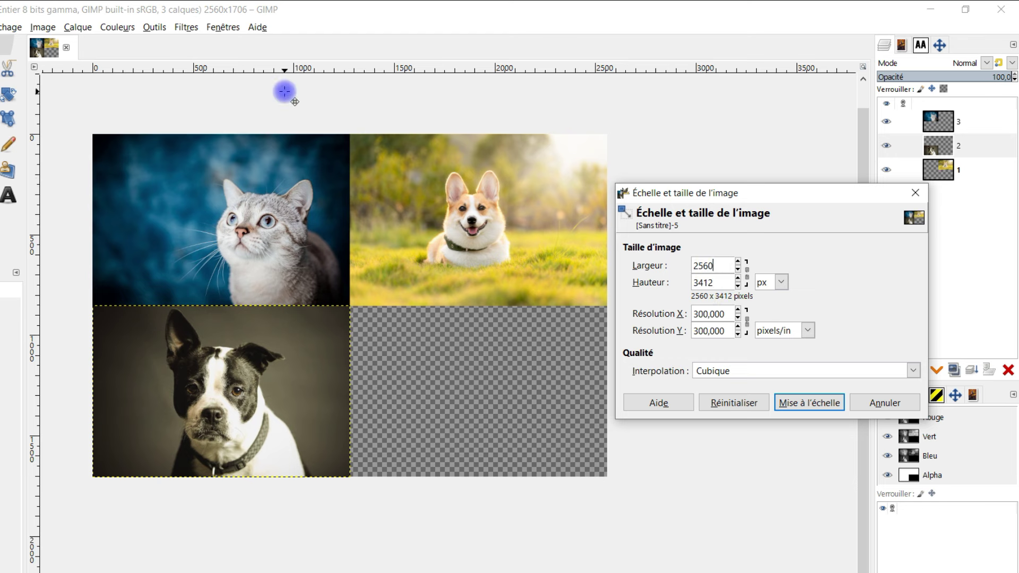
{"action": "left_click", "coordinate": [803, 408]}
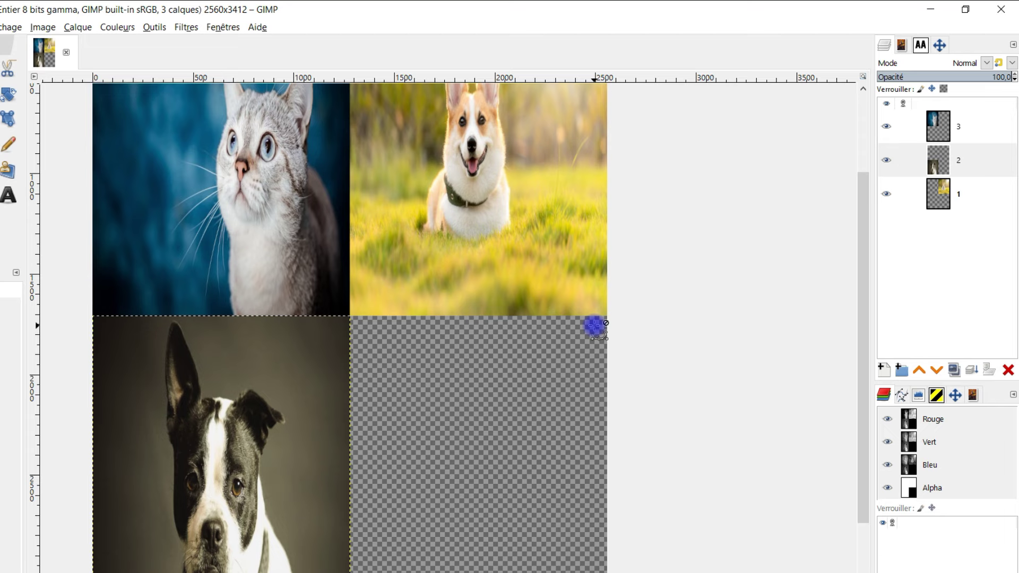
{"action": "key", "text": "ctrl+z"}
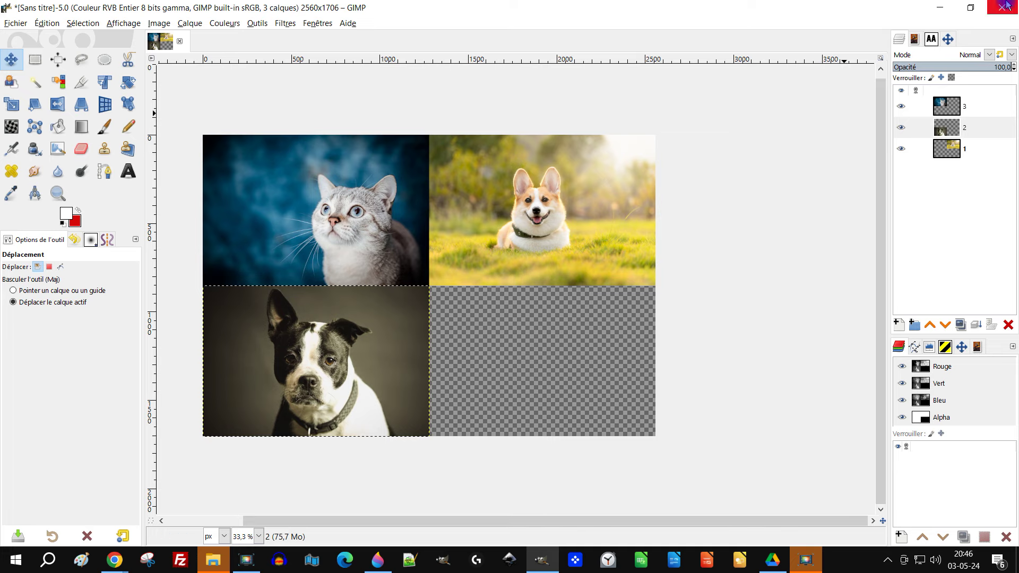
Step: Copy the tabby cat photo from Pixabay's Simba Chat Gueule De Bois page, like it, and return to GIMP
{"action": "left_click", "coordinate": [935, 10]}
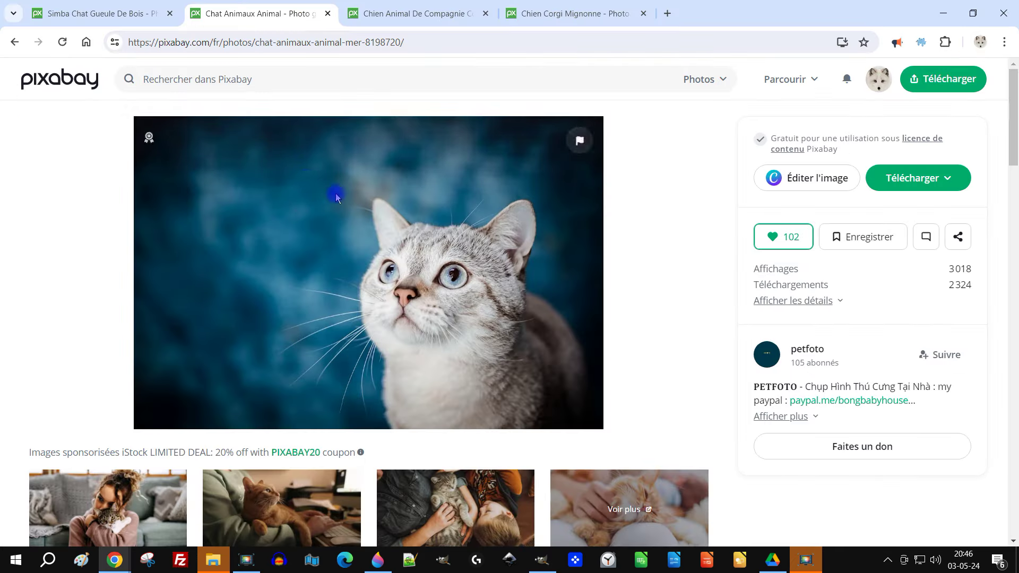
{"action": "left_click", "coordinate": [79, 9]}
{"action": "right_click", "coordinate": [335, 233]}
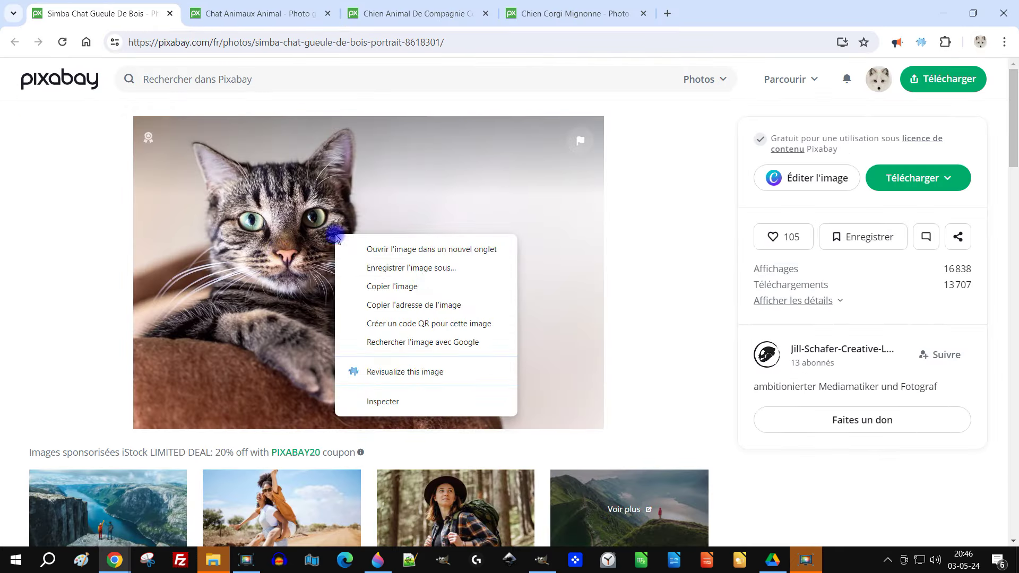
{"action": "left_click", "coordinate": [387, 288]}
{"action": "left_click", "coordinate": [774, 237]}
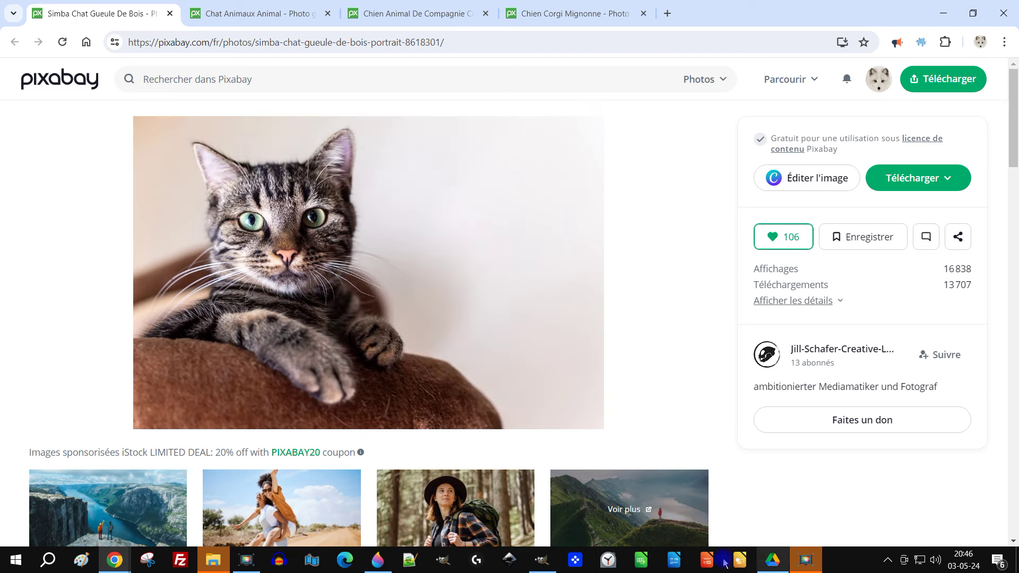
{"action": "left_click", "coordinate": [539, 566]}
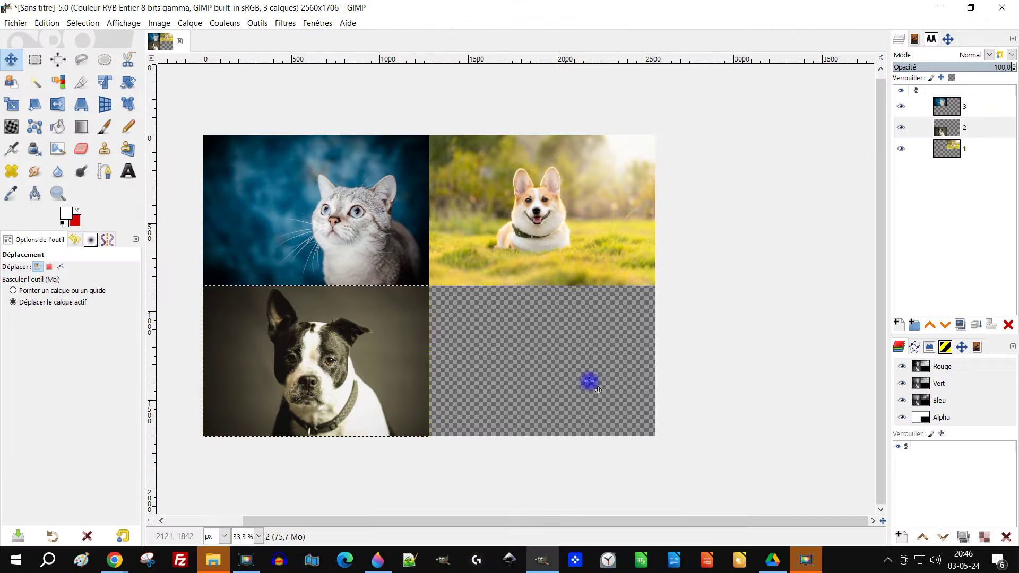
Step: Paste the copied tabby cat as a new layer named 4 and raise it to the top
{"action": "left_click", "coordinate": [43, 24]}
{"action": "mouse_move", "coordinate": [71, 175]}
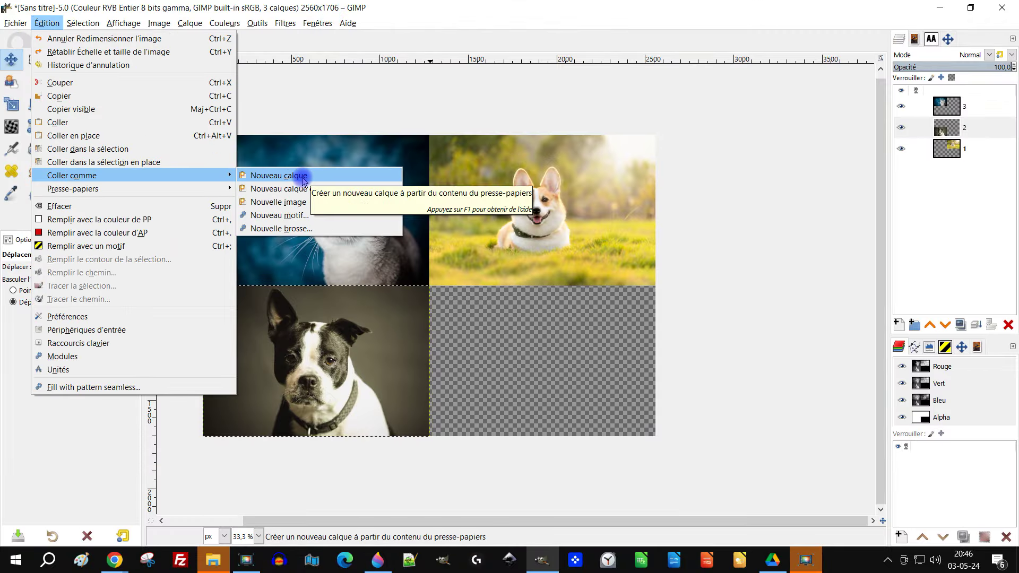
{"action": "left_click", "coordinate": [303, 179]}
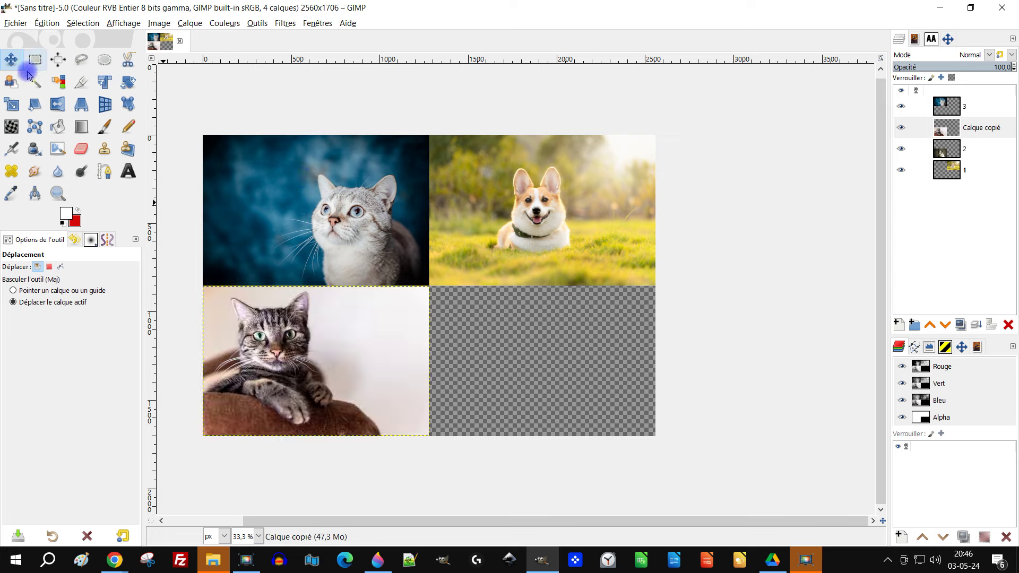
{"action": "double_click", "coordinate": [998, 127]}
{"action": "type", "text": "4"}
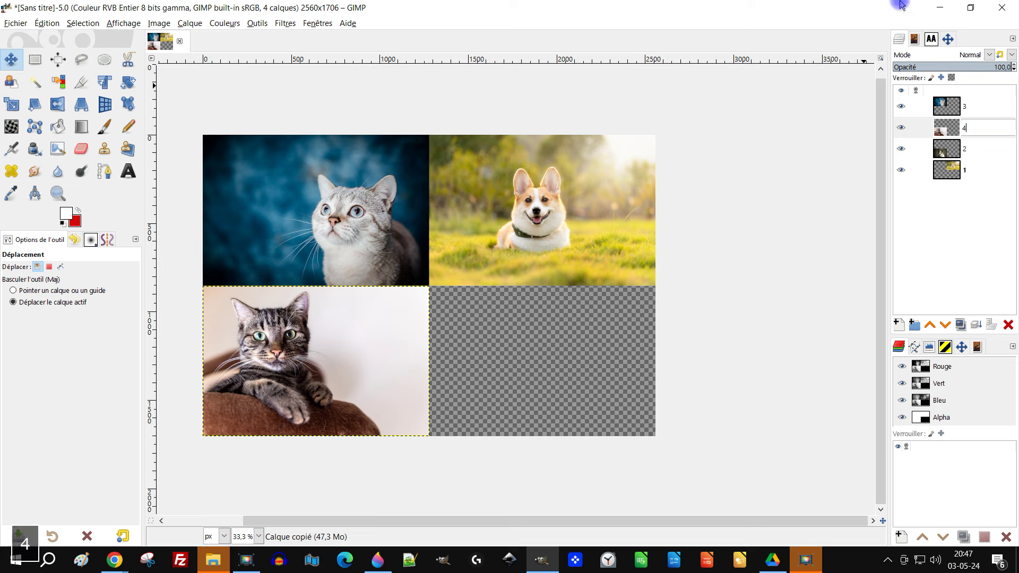
{"action": "key", "text": "Return"}
{"action": "left_click", "coordinate": [929, 324]}
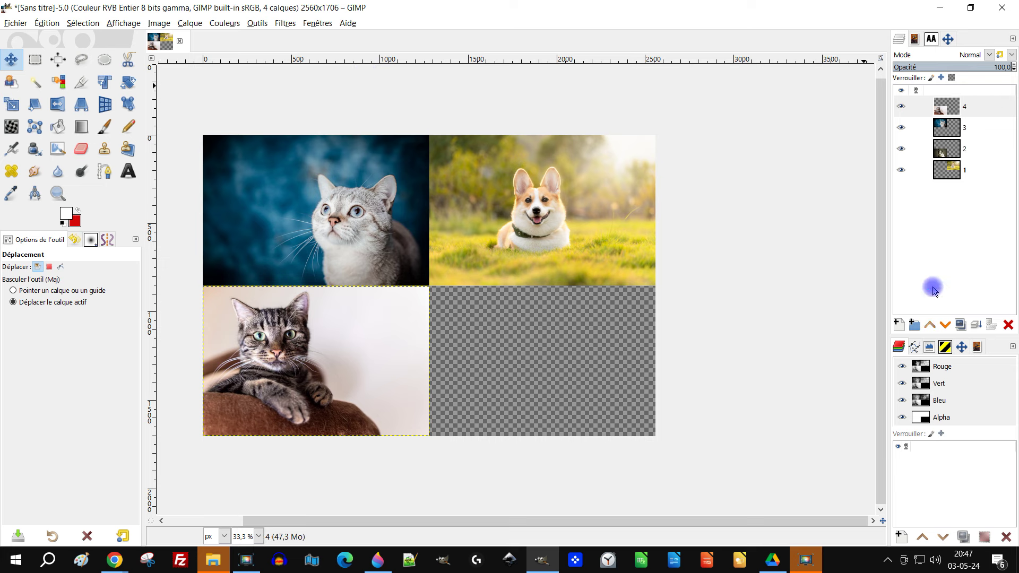
{"action": "left_click", "coordinate": [58, 61]}
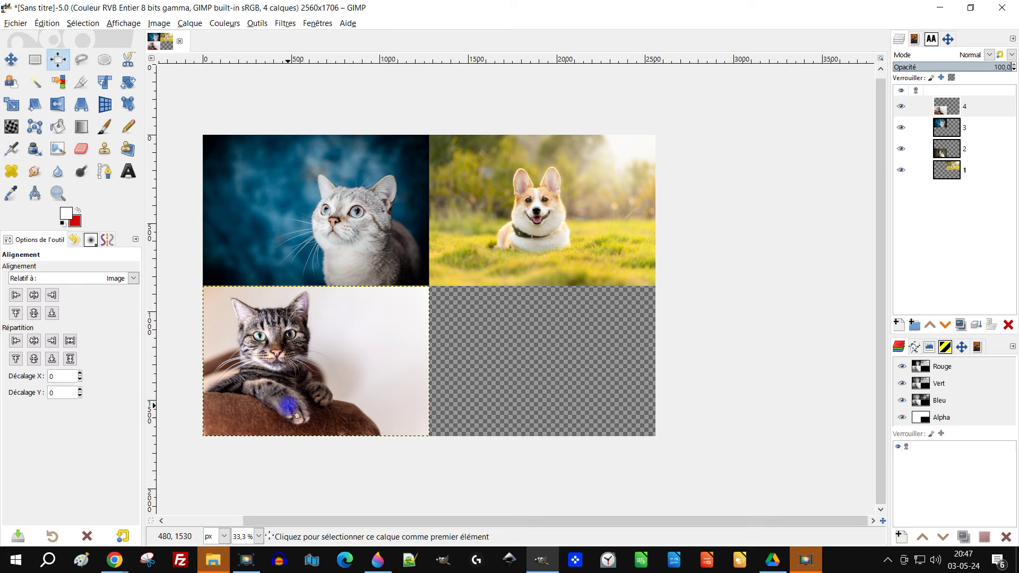
Step: Align the tabby cat layer to the image's right edge so it fills the bottom-right quarter
{"action": "left_click", "coordinate": [303, 360]}
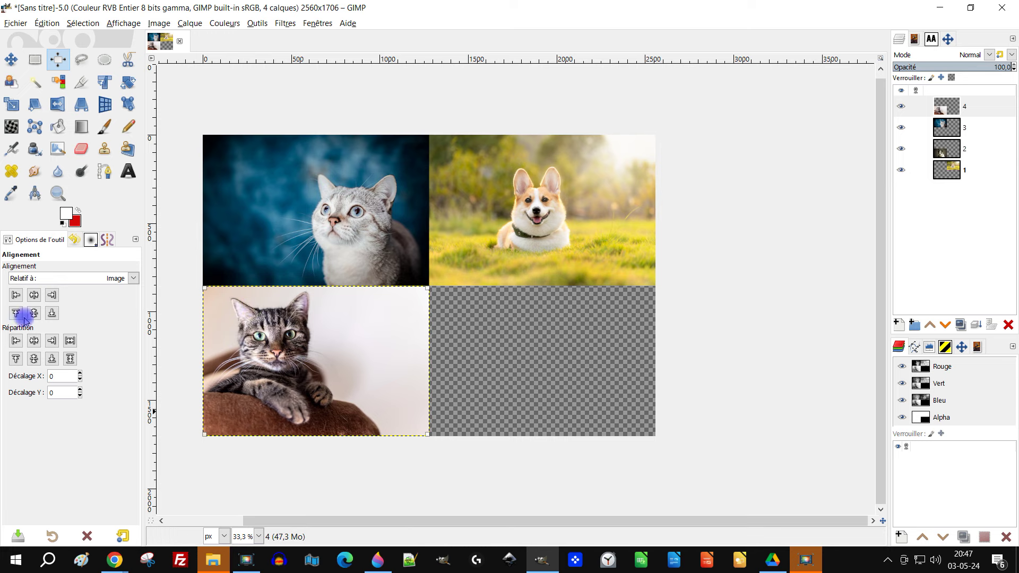
{"action": "left_click", "coordinate": [54, 297]}
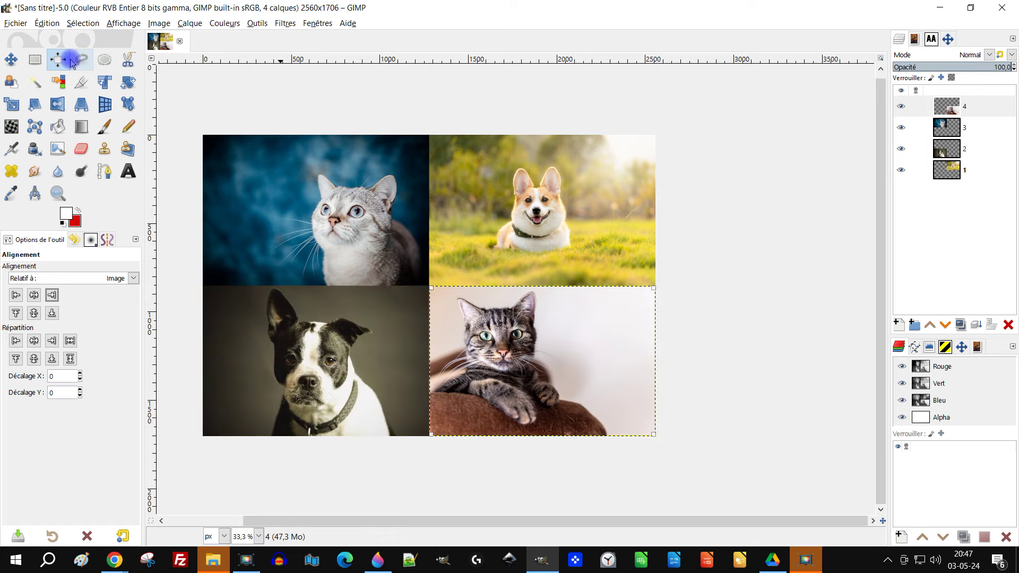
{"action": "left_click", "coordinate": [35, 60]}
{"action": "left_click", "coordinate": [356, 97]}
{"action": "scroll", "coordinate": [626, 197], "scroll_direction": "left", "scroll_amount": 2}
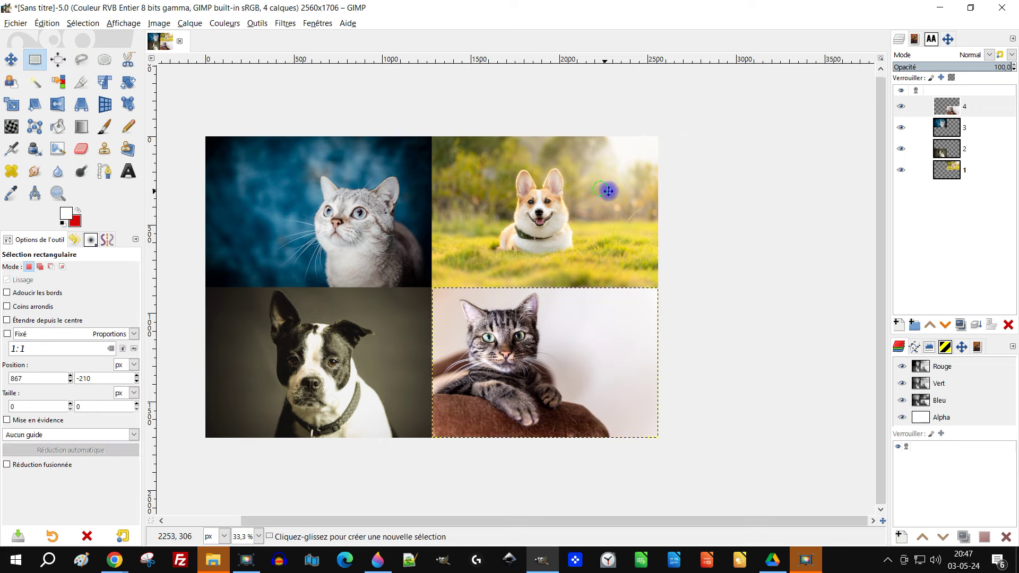
Step: Zoom and pan to inspect the finished four-photo grid closely, then zoom back out
{"action": "left_click", "coordinate": [58, 193]}
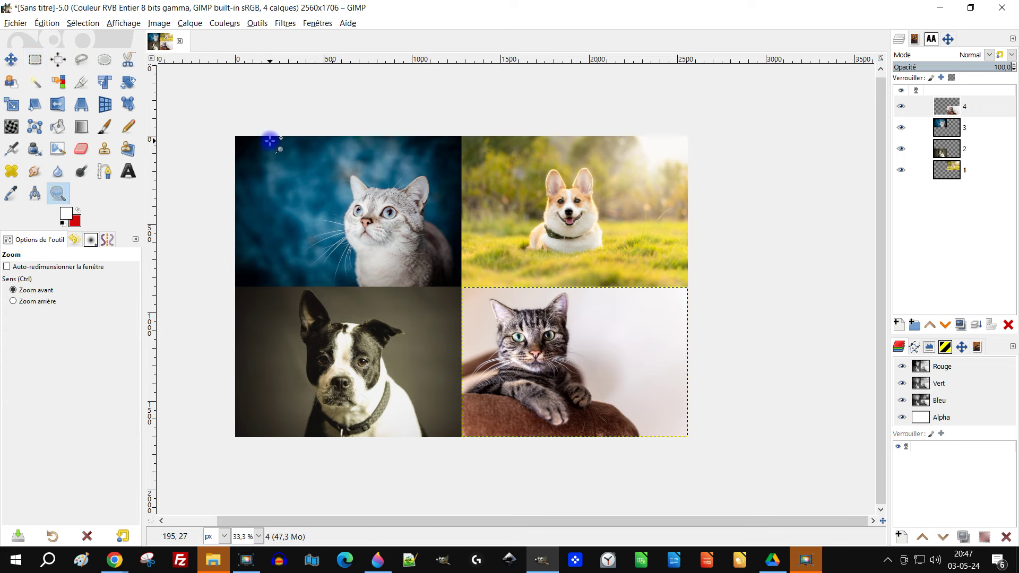
{"action": "left_click_drag", "start_coordinate": [233, 127], "coordinate": [698, 451]}
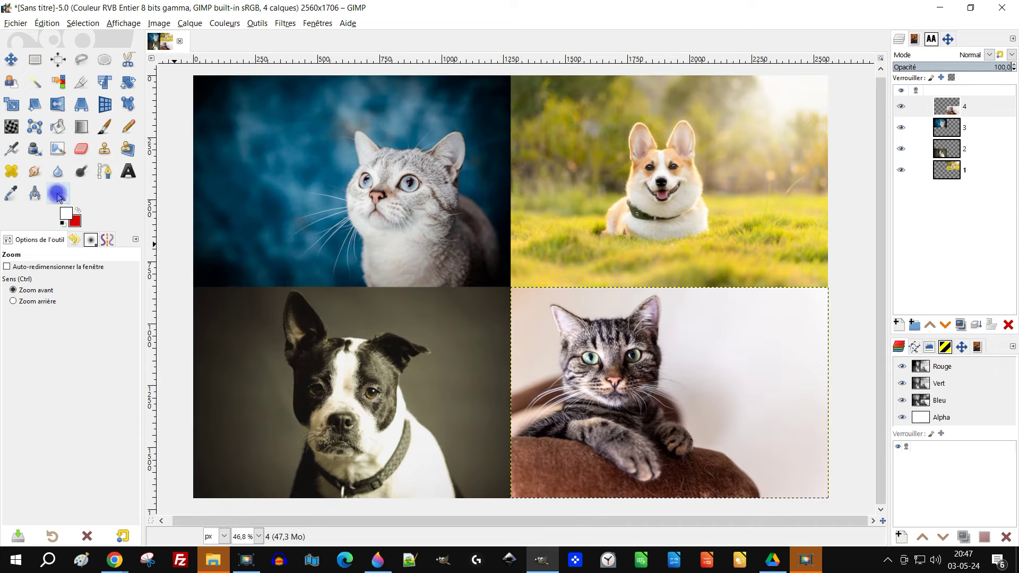
{"action": "left_click", "coordinate": [589, 307], "text": "ctrl"}
{"action": "double_click", "coordinate": [590, 307]}
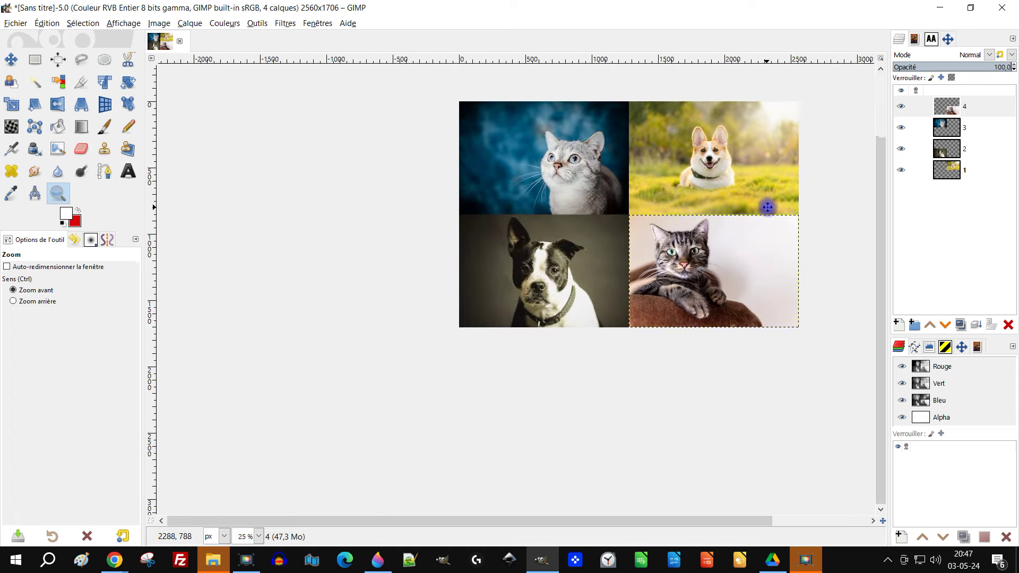
{"action": "left_click_drag", "start_coordinate": [623, 301], "coordinate": [600, 284]}
{"action": "left_click_drag", "start_coordinate": [294, 174], "coordinate": [643, 412]}
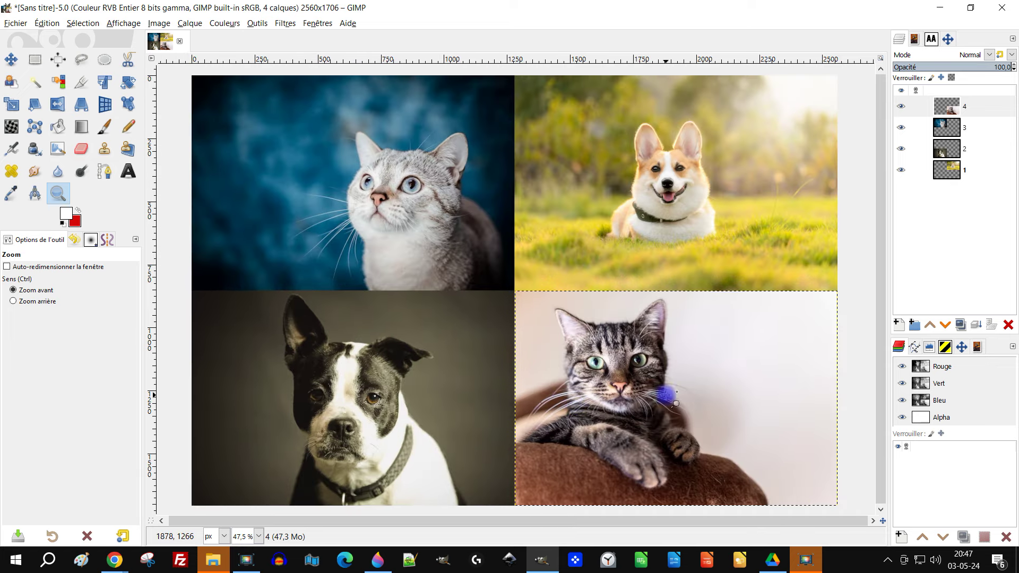
{"action": "key", "text": "minus"}
{"action": "key", "text": "r"}
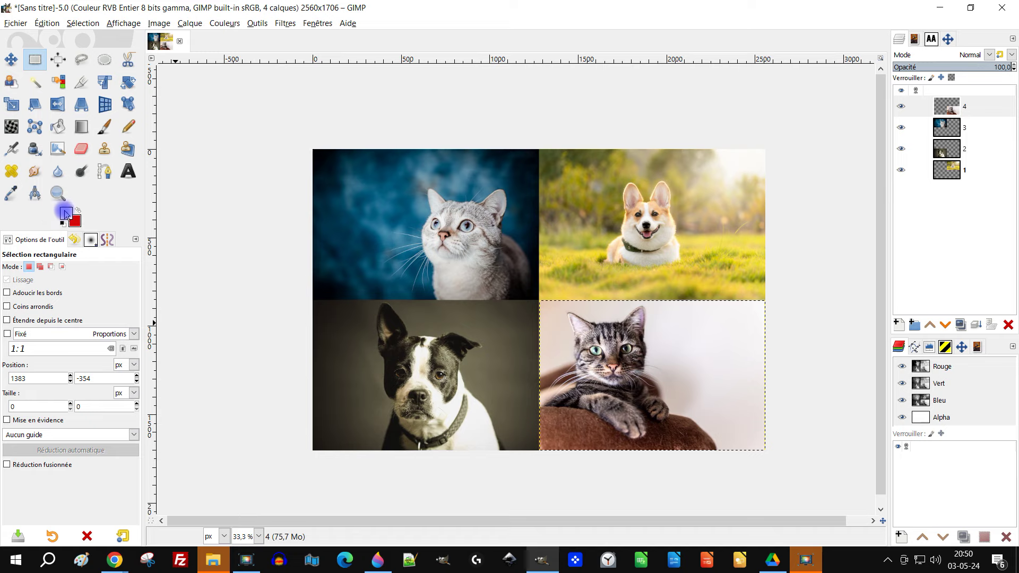
Step: Resize layer 1 to the full image size and fill it with the red background colour
{"action": "left_click", "coordinate": [962, 170]}
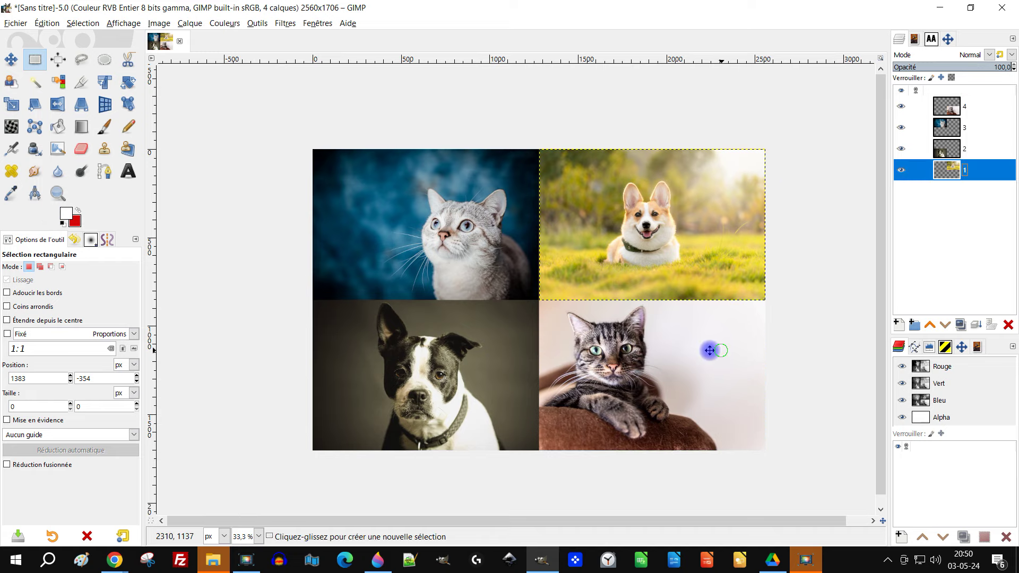
{"action": "key", "text": "space"}
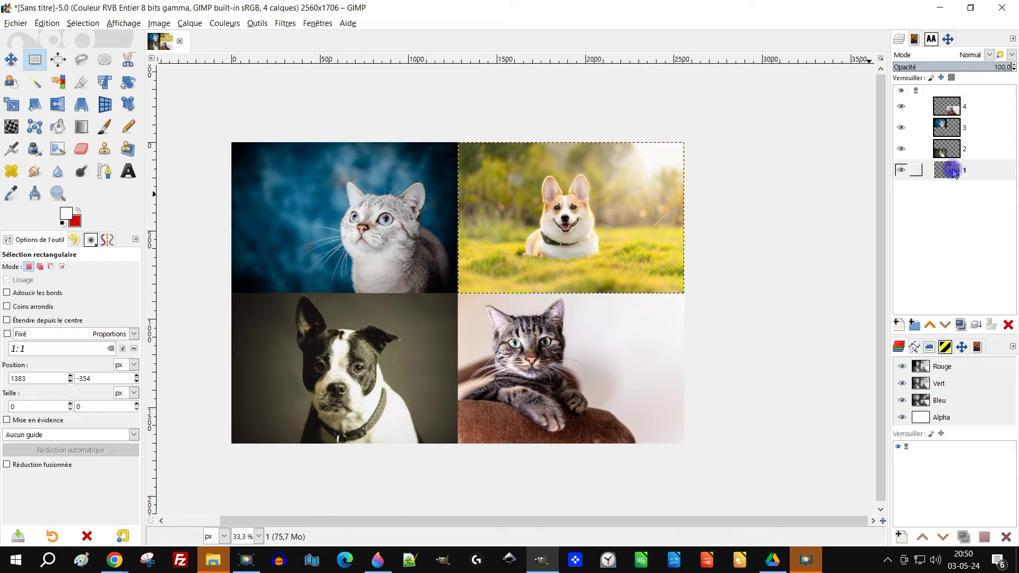
{"action": "right_click", "coordinate": [954, 172]}
{"action": "left_click", "coordinate": [924, 345]}
{"action": "key", "text": "ctrl+period"}
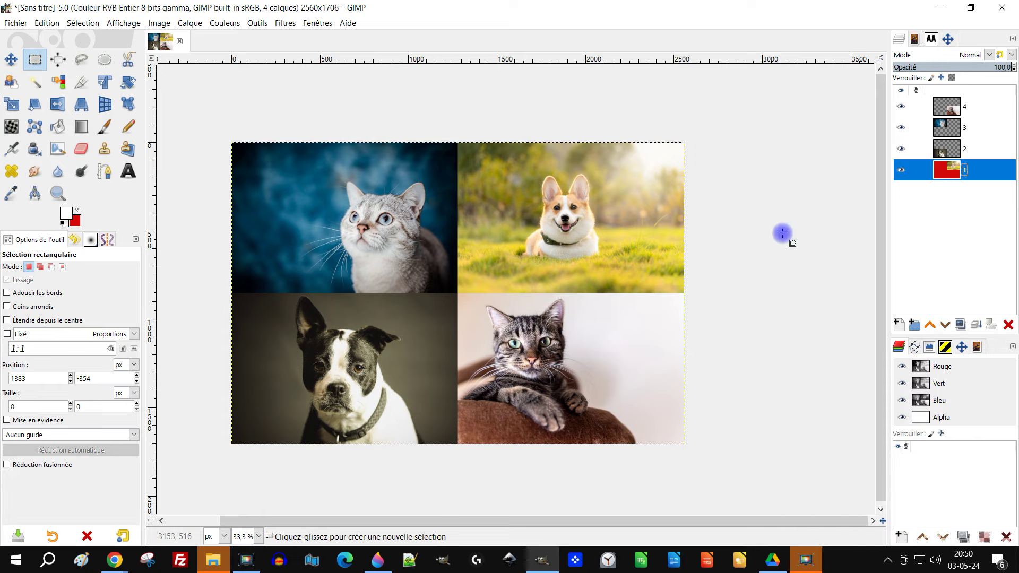
Step: Zoom in so the four-photo grid fills the view
{"action": "left_click", "coordinate": [58, 193]}
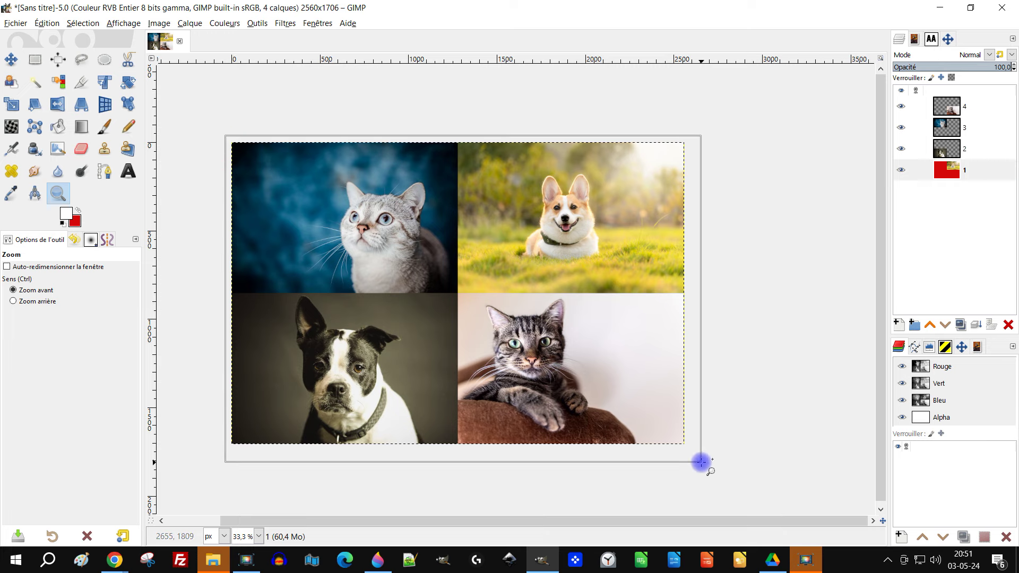
{"action": "left_click_drag", "start_coordinate": [223, 134], "coordinate": [705, 462]}
{"action": "left_click_drag", "start_coordinate": [610, 431], "coordinate": [618, 433]}
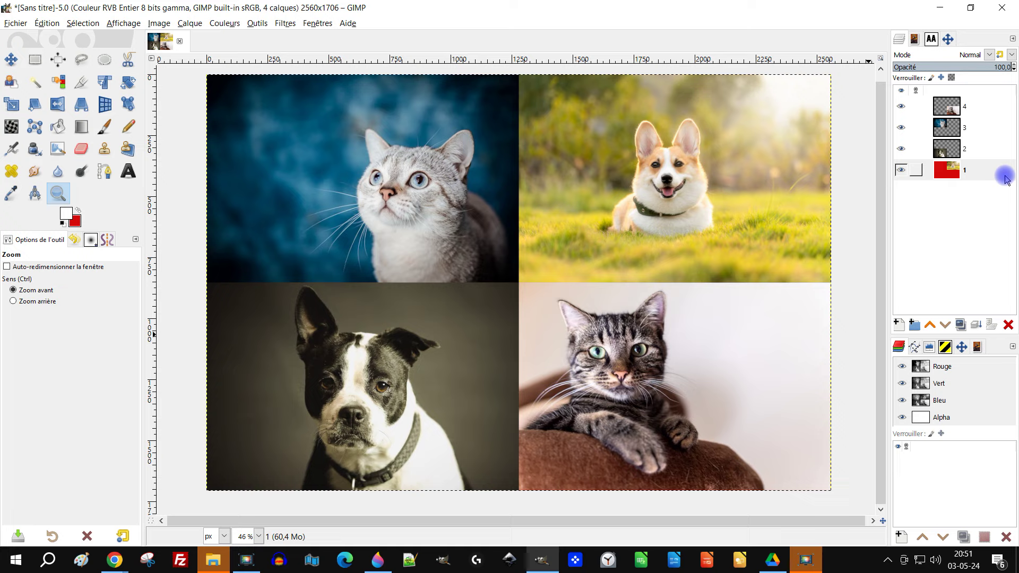
{"action": "left_click", "coordinate": [16, 23]}
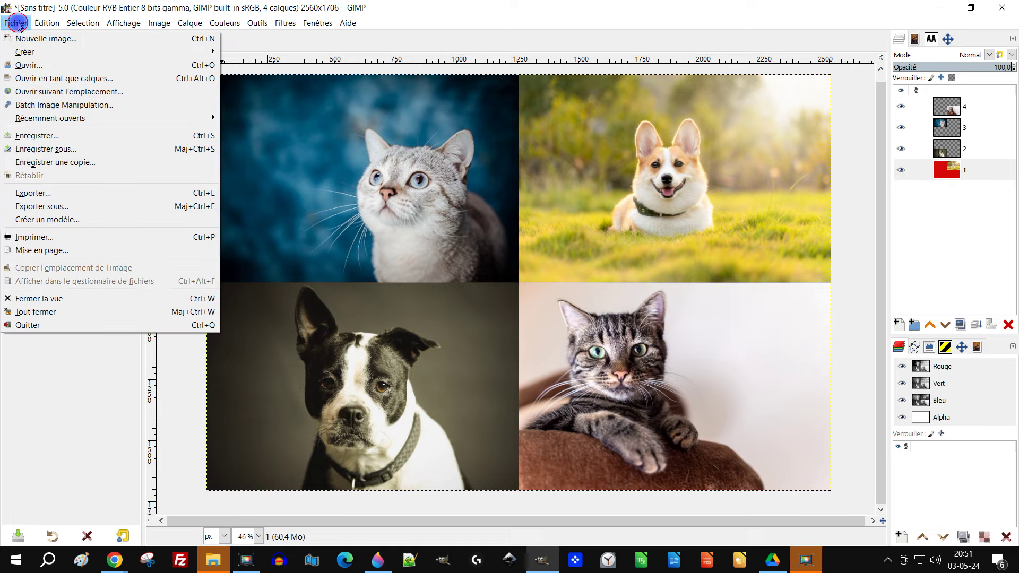
Step: Save the grid as '4 photos chiens et chats.xcf' in the 2024/05-mai folder
{"action": "left_click", "coordinate": [85, 137]}
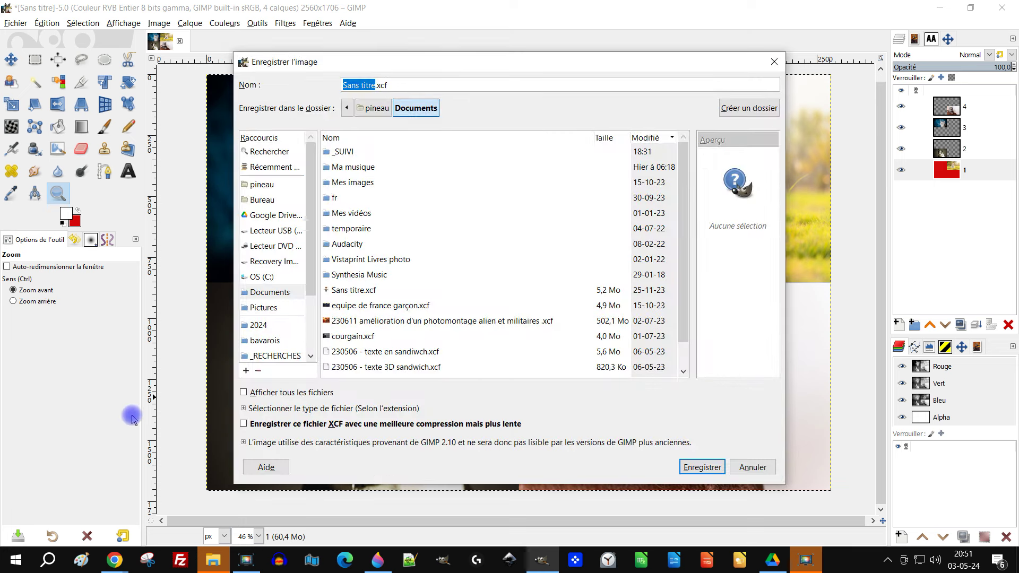
{"action": "type", "text": "4 ph"}
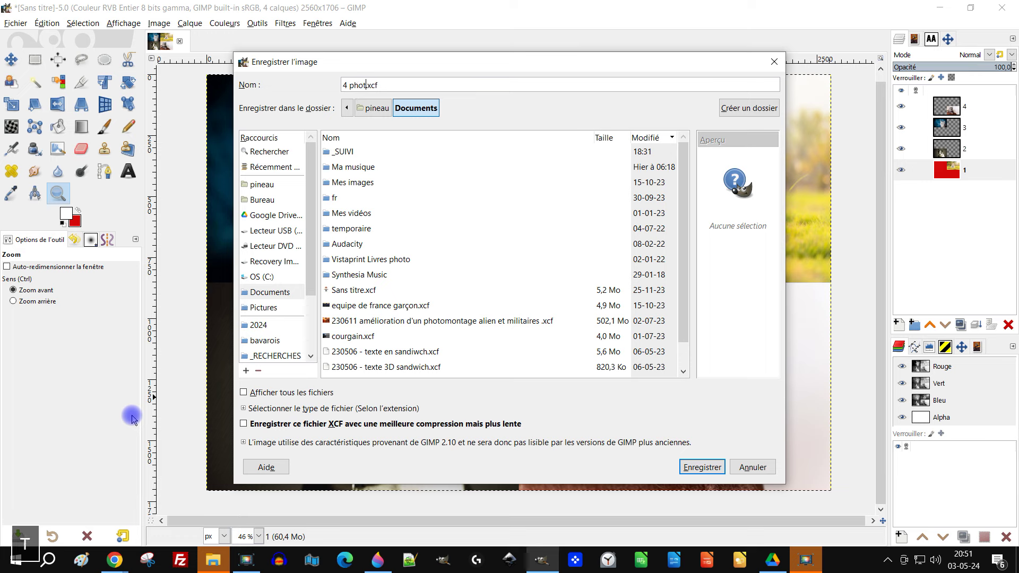
{"action": "type", "text": "otos chiens et chats"}
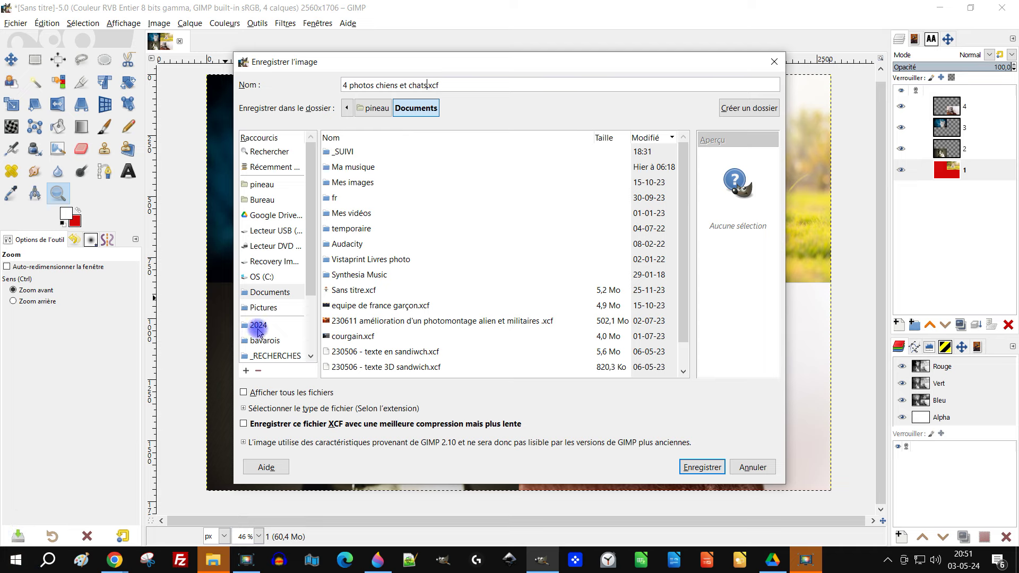
{"action": "left_click", "coordinate": [258, 329]}
{"action": "double_click", "coordinate": [344, 152]}
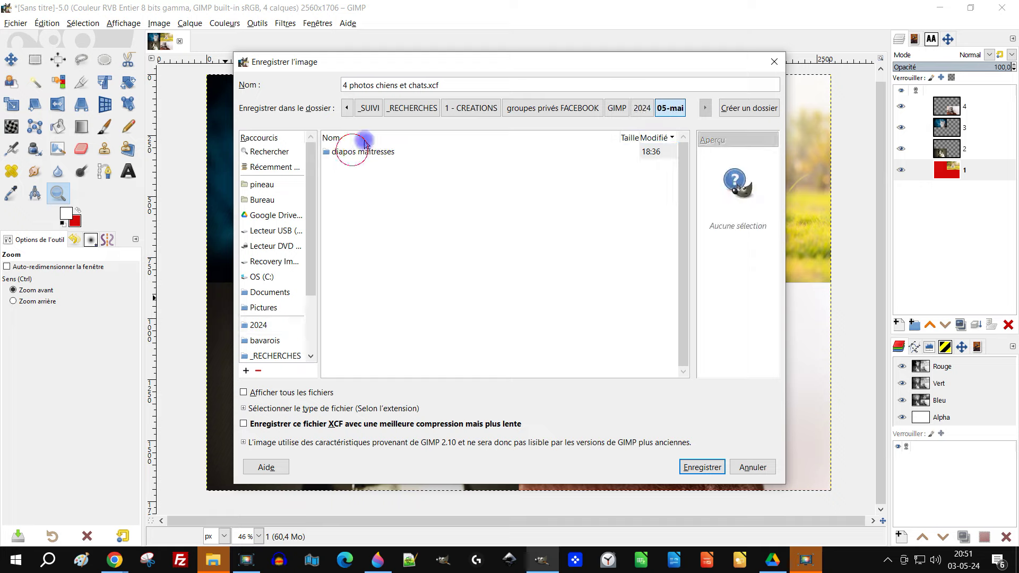
{"action": "left_click", "coordinate": [690, 468]}
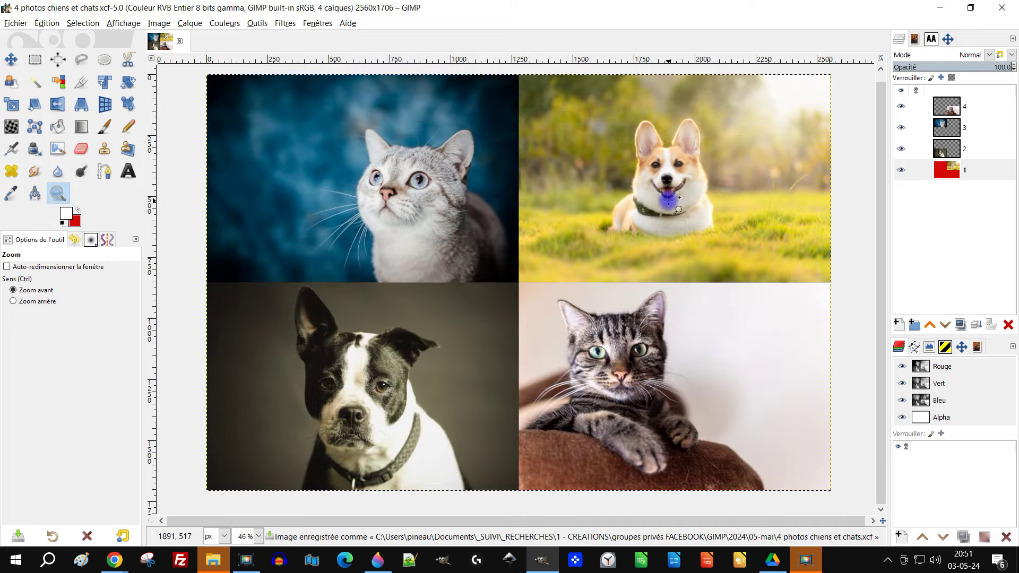
Step: Zoom out to the whole grid, minimize the Movavi panel, and undo layer 1's red fill
{"action": "left_click", "coordinate": [611, 232], "text": "ctrl"}
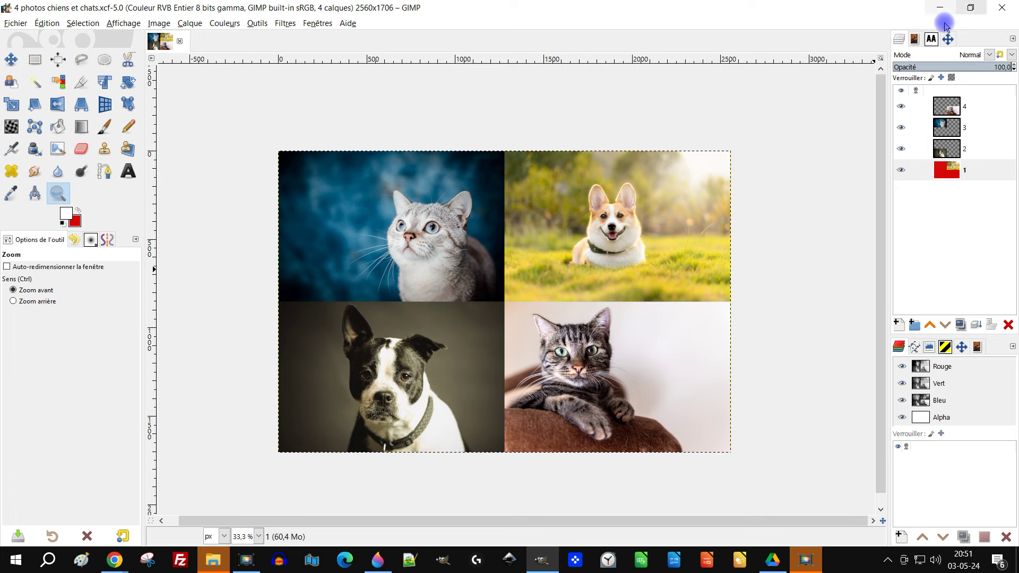
{"action": "left_click", "coordinate": [806, 559]}
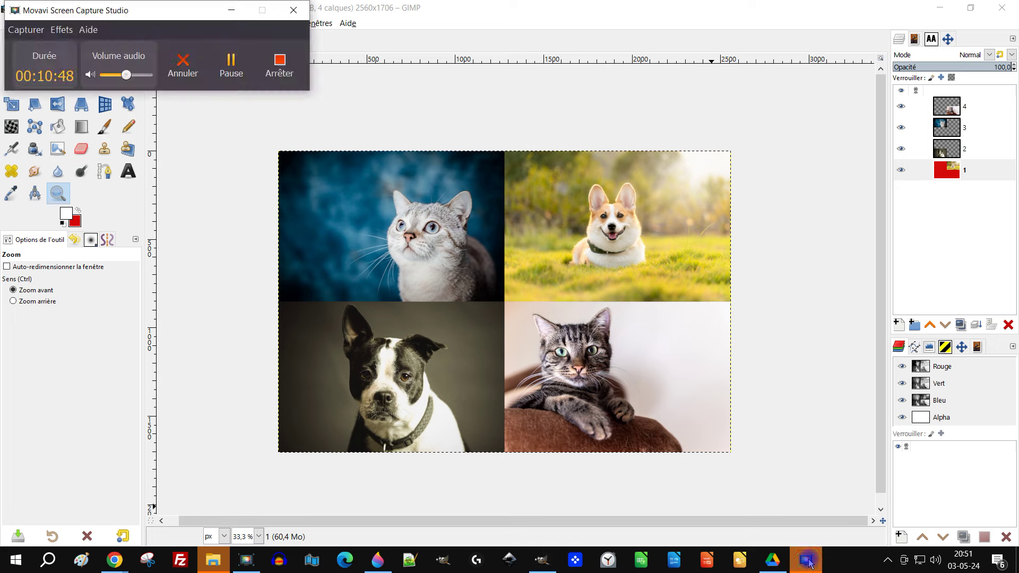
{"action": "left_click", "coordinate": [231, 10]}
{"action": "key", "text": "ctrl+z"}
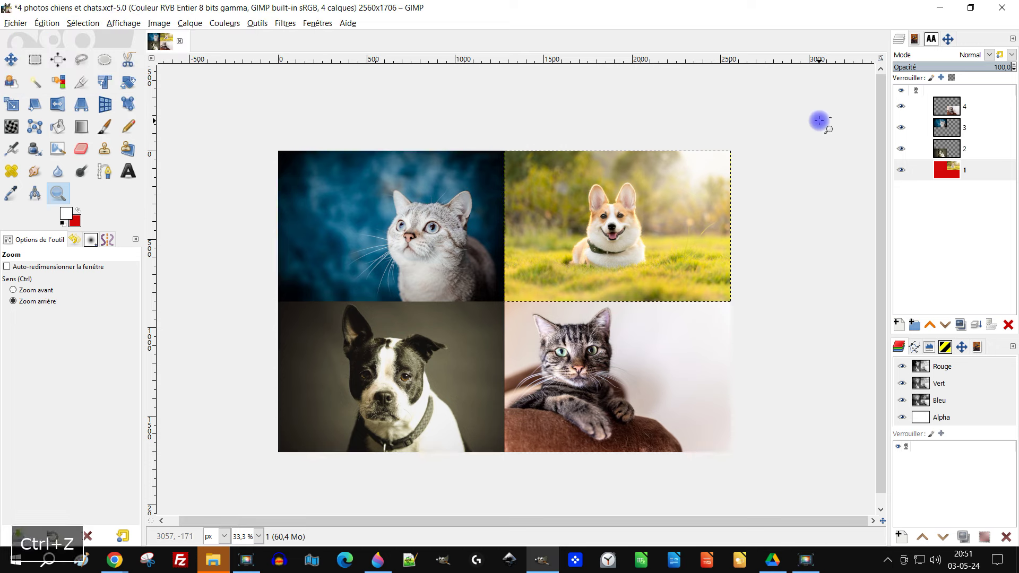
Step: Toggle layer 4's alpha channel off and back on, then resize it to the full image size
{"action": "left_click", "coordinate": [952, 108]}
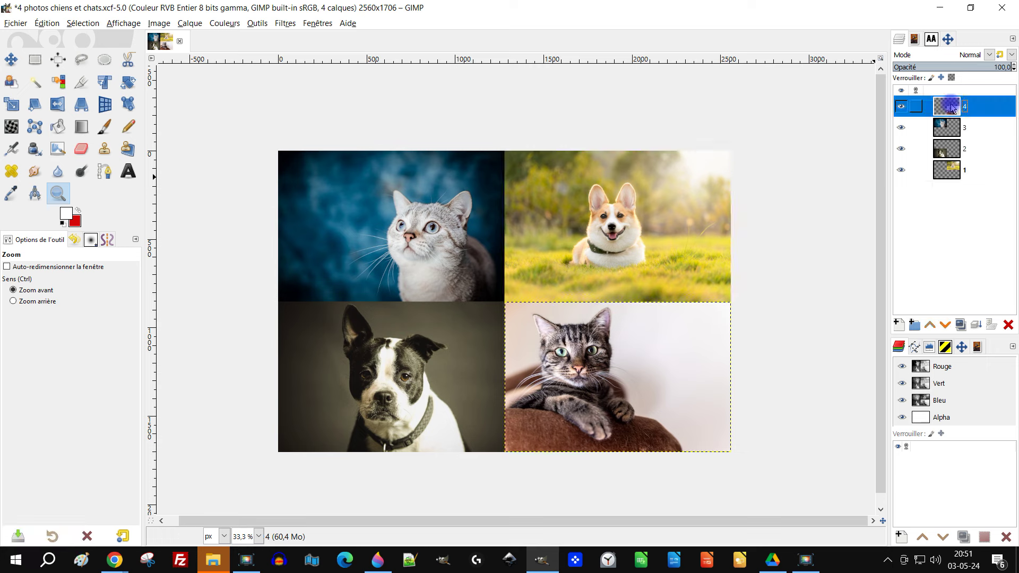
{"action": "right_click", "coordinate": [952, 108]}
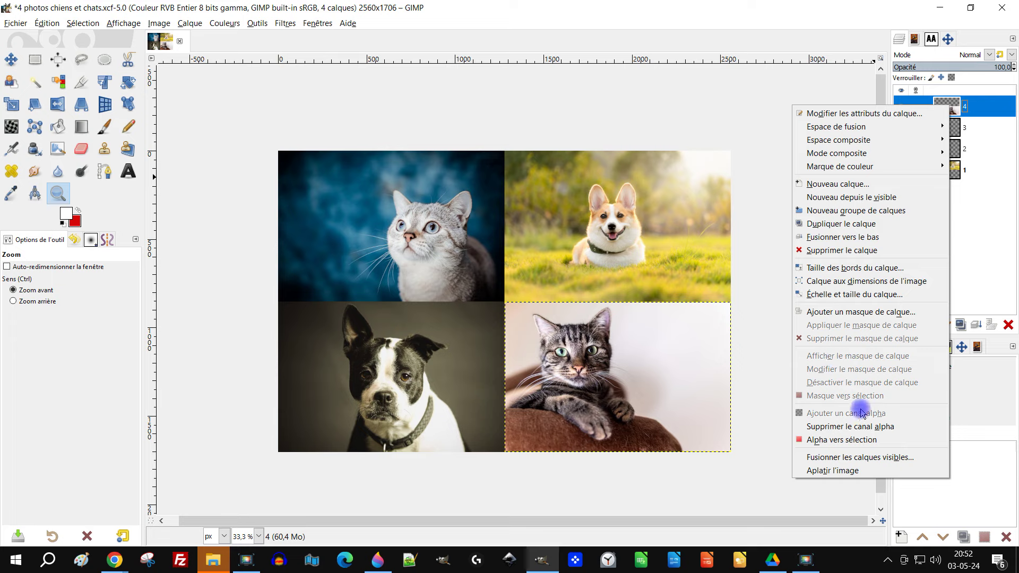
{"action": "left_click", "coordinate": [871, 426]}
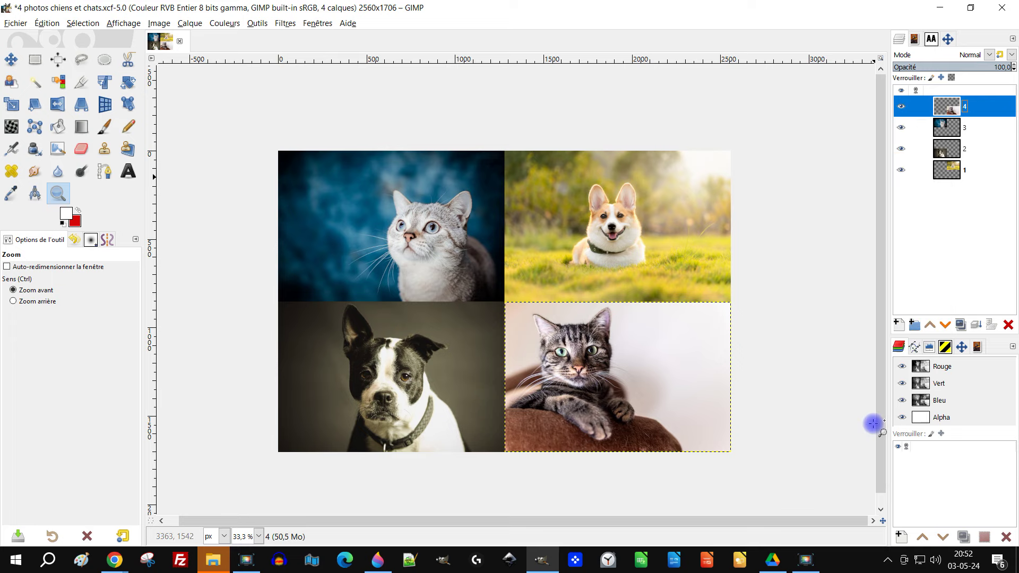
{"action": "right_click", "coordinate": [952, 106]}
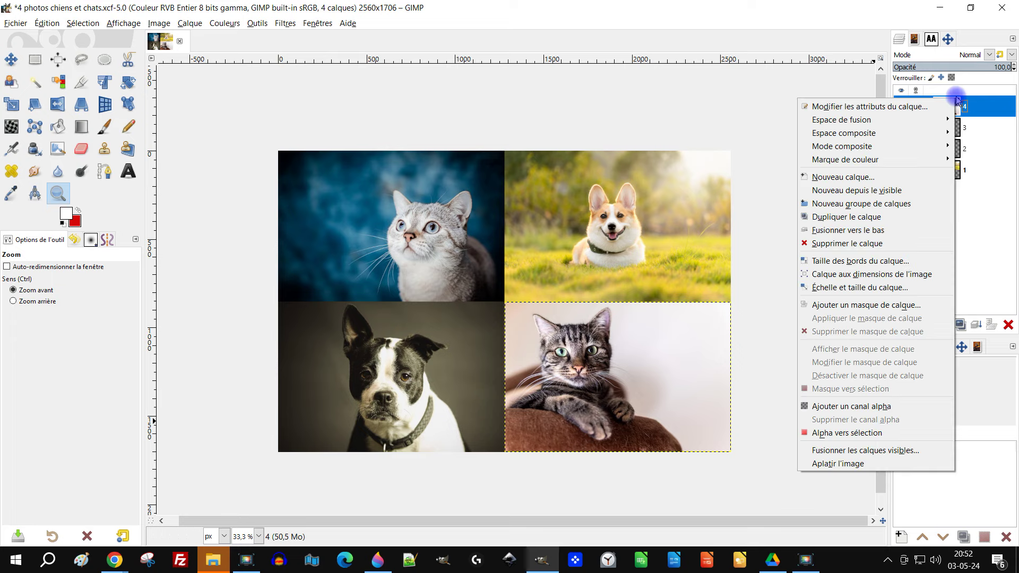
{"action": "left_click", "coordinate": [864, 406]}
{"action": "right_click", "coordinate": [954, 108]}
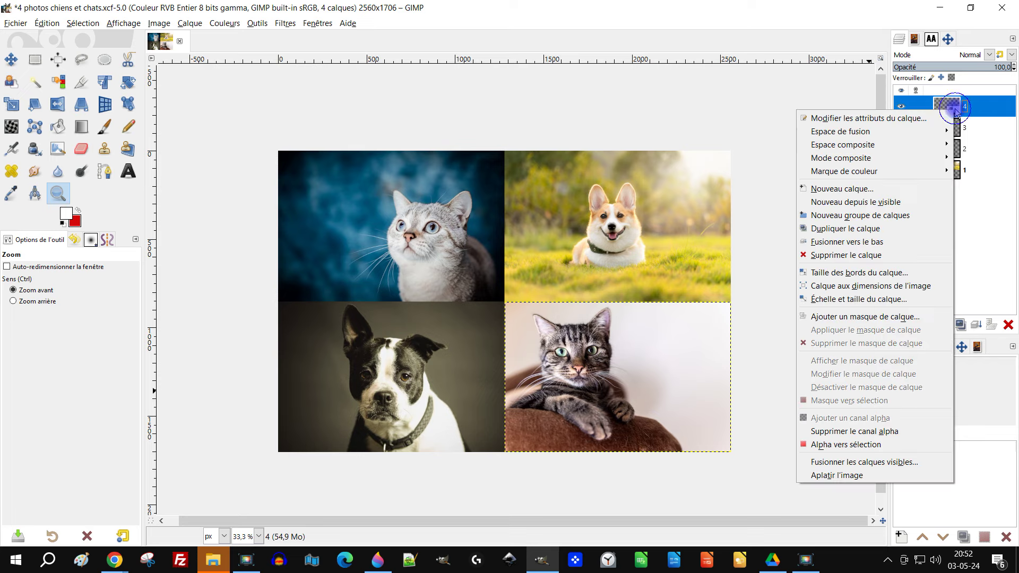
{"action": "left_click", "coordinate": [905, 286]}
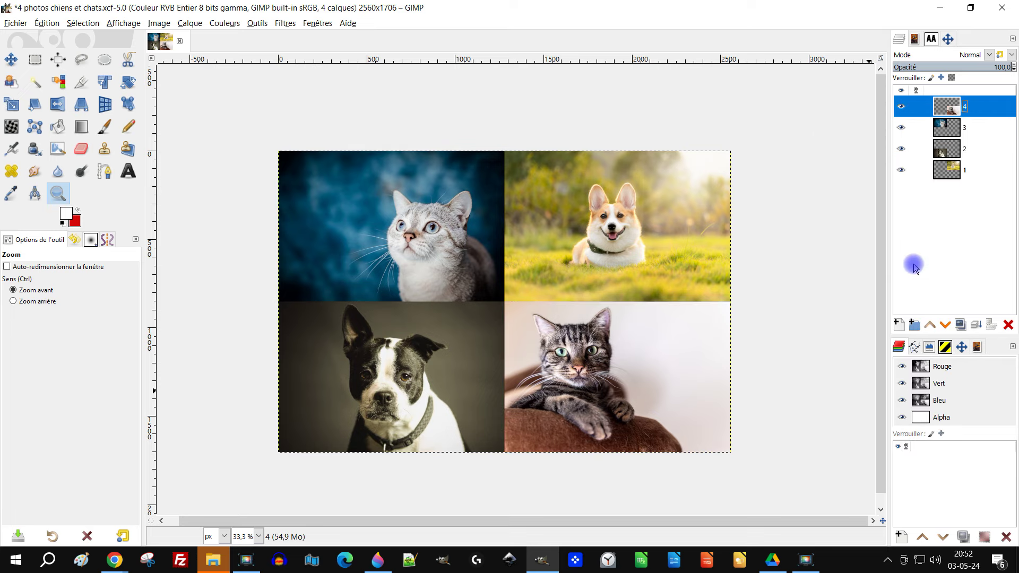